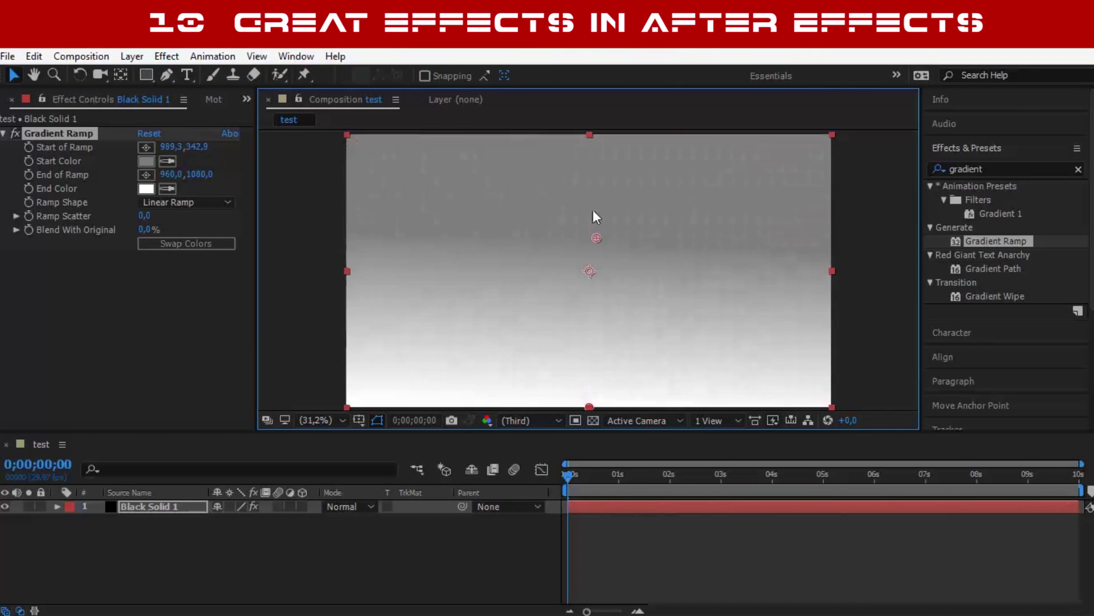
- Try a Radial Ramp, reposition its centre, and set the End Color to red CA5D5D
left_click(185, 202)
left_click(168, 214)
left_click_drag(596, 238, 590, 276)
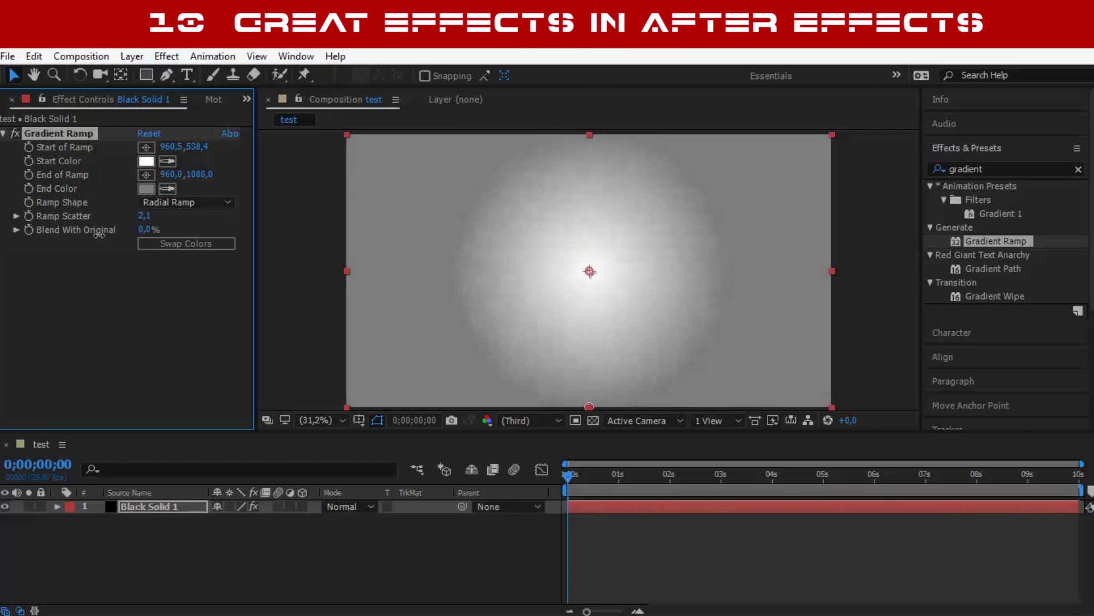
left_click_drag(590, 271, 299, 32)
left_click(147, 188)
left_click(126, 112)
left_click(370, 72)
- Switch back to Linear Ramp, stretching it diagonally from top-left to bottom-right
left_click(186, 201)
left_click(199, 220)
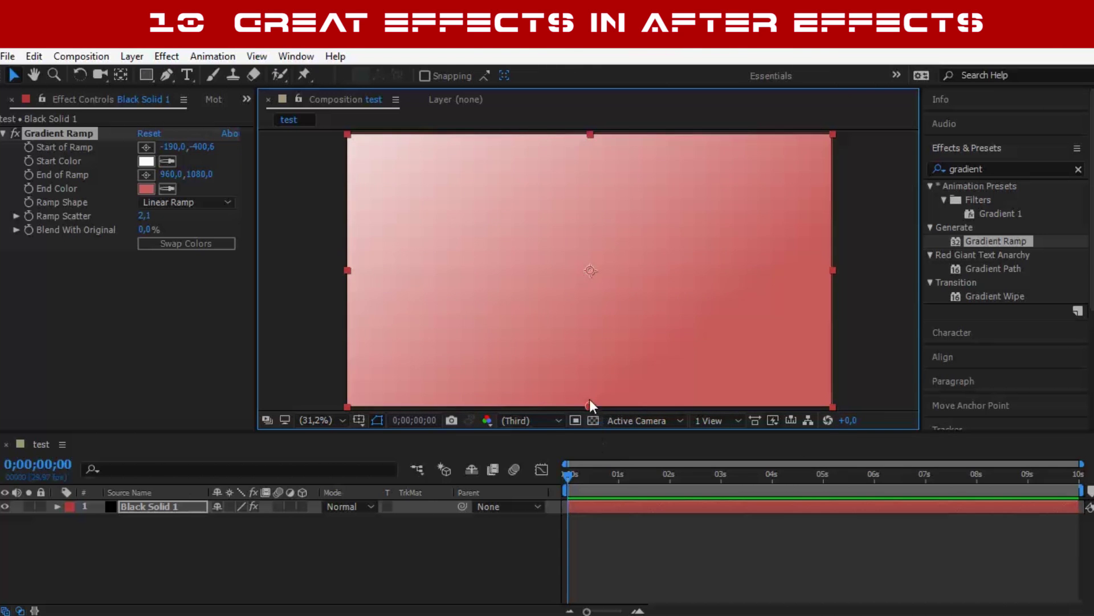
left_click_drag(590, 404, 830, 400)
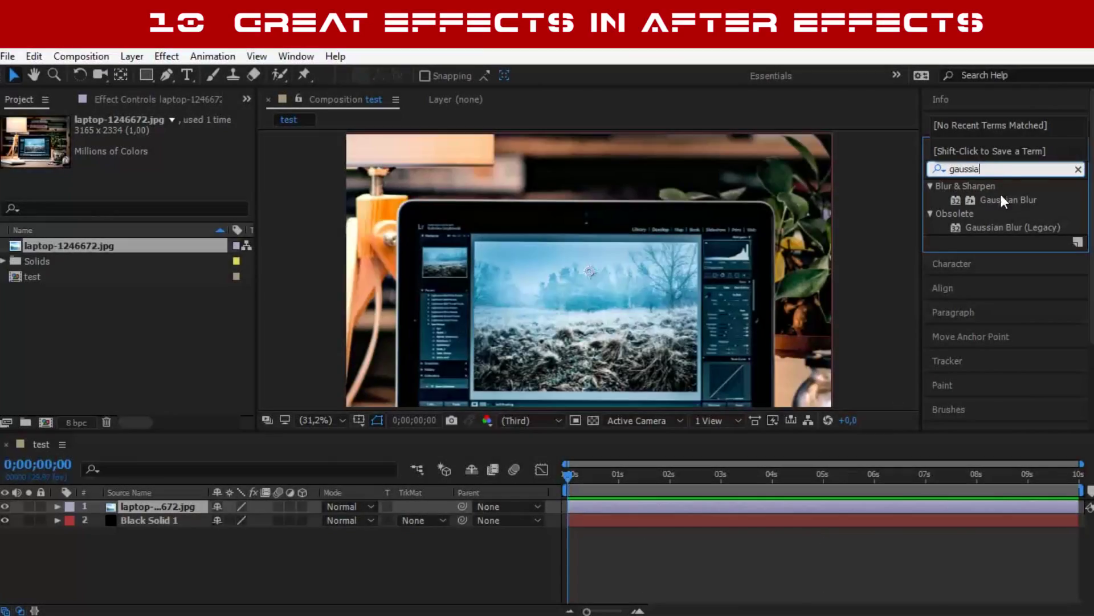
- Apply Gaussian Blur to the laptop photo and raise its Blurriness
left_click_drag(1003, 200, 605, 293)
left_click_drag(143, 147, 171, 147)
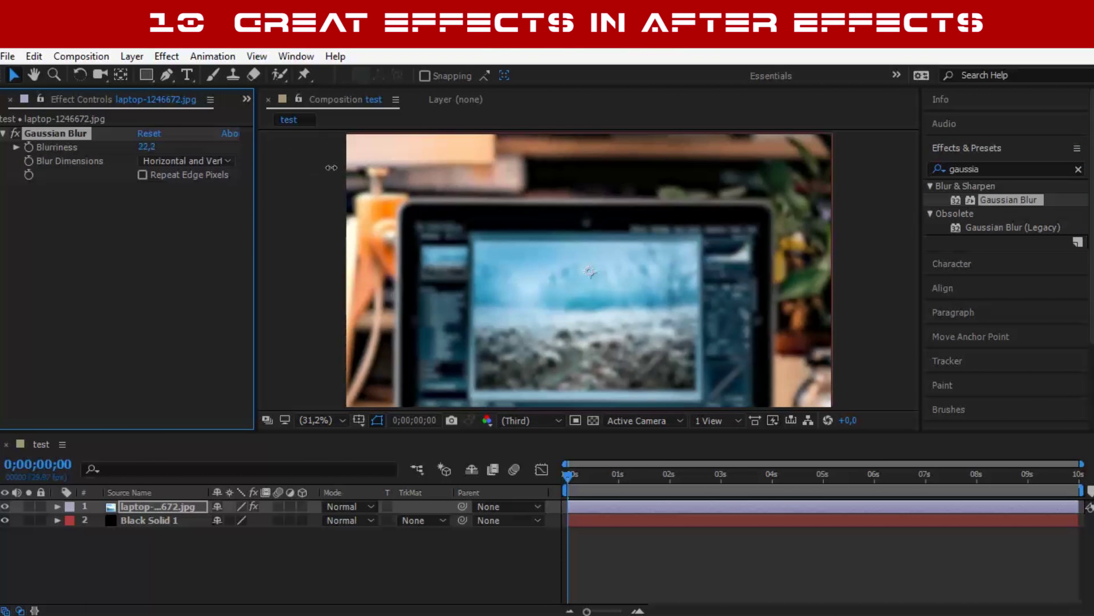
left_click(242, 576)
- Add a 153 px 'Gaussian blur' title over the laptop screen and strengthen the photo's blur
right_click(242, 576)
mouse_move(342, 416)
left_click(475, 439)
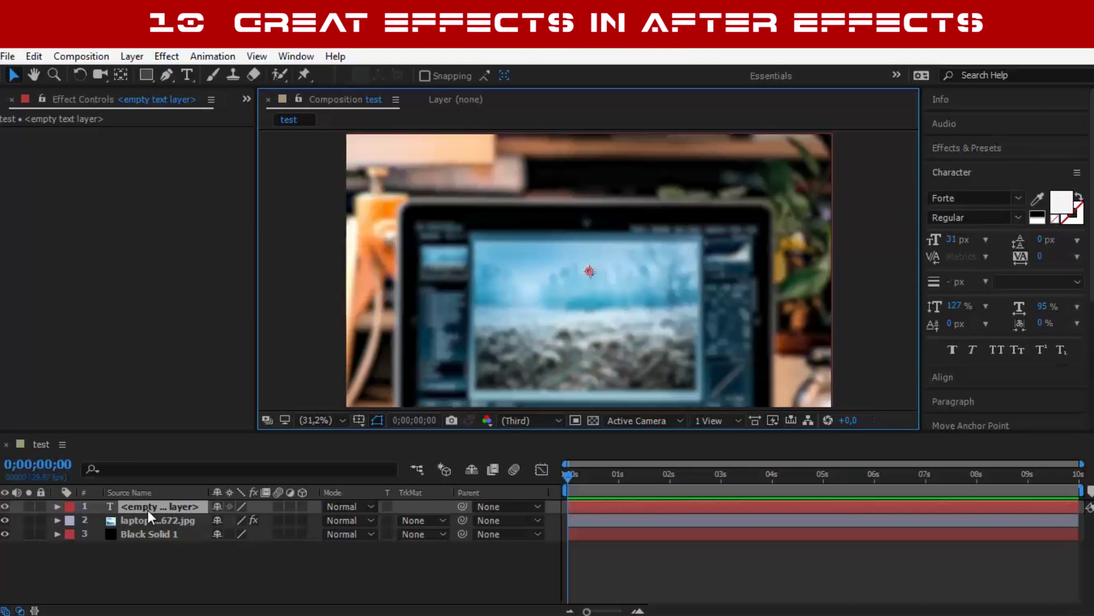
type("Gaussian blur")
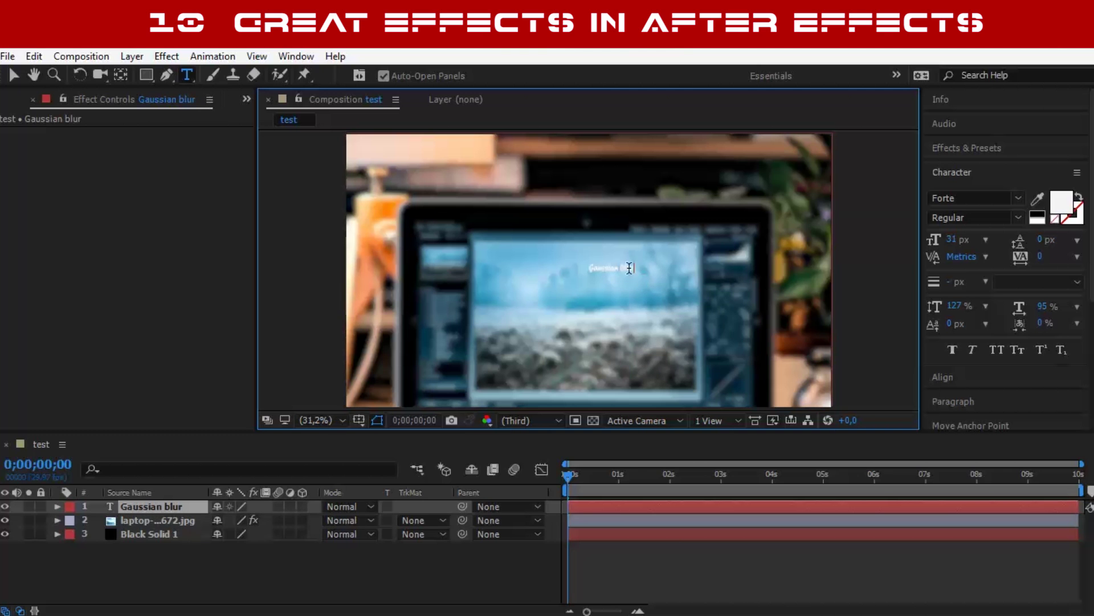
left_click_drag(957, 239, 1054, 248)
left_click(14, 75)
left_click_drag(707, 266, 593, 267)
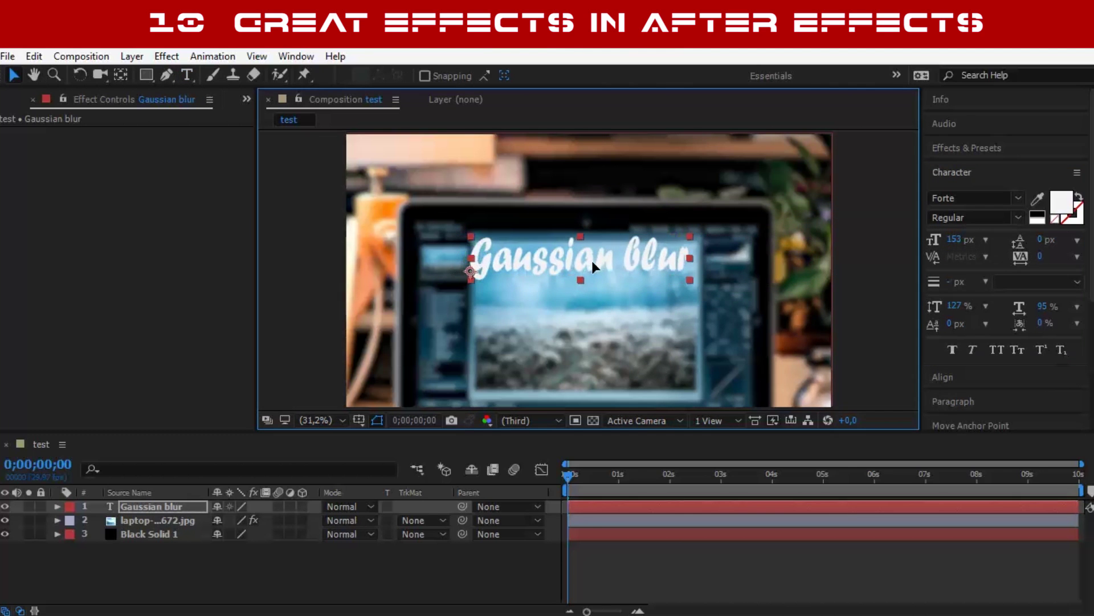
left_click(142, 520)
left_click_drag(146, 146, 443, 174)
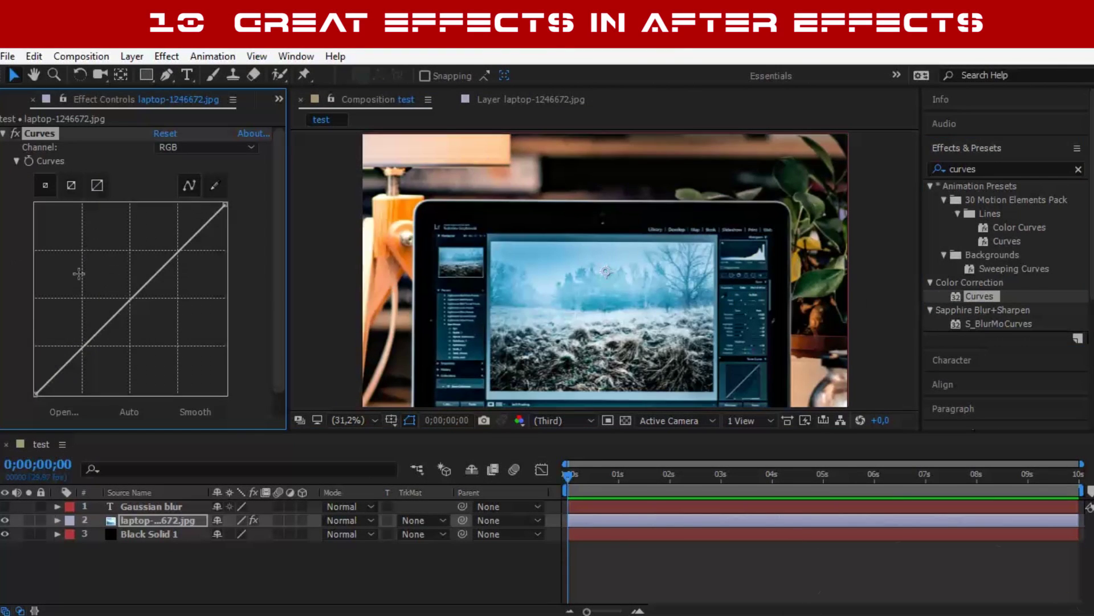
- Bend the RGB and Green channel curves on the laptop photo, then reset Curves
left_click_drag(152, 278, 142, 313)
left_click(217, 147)
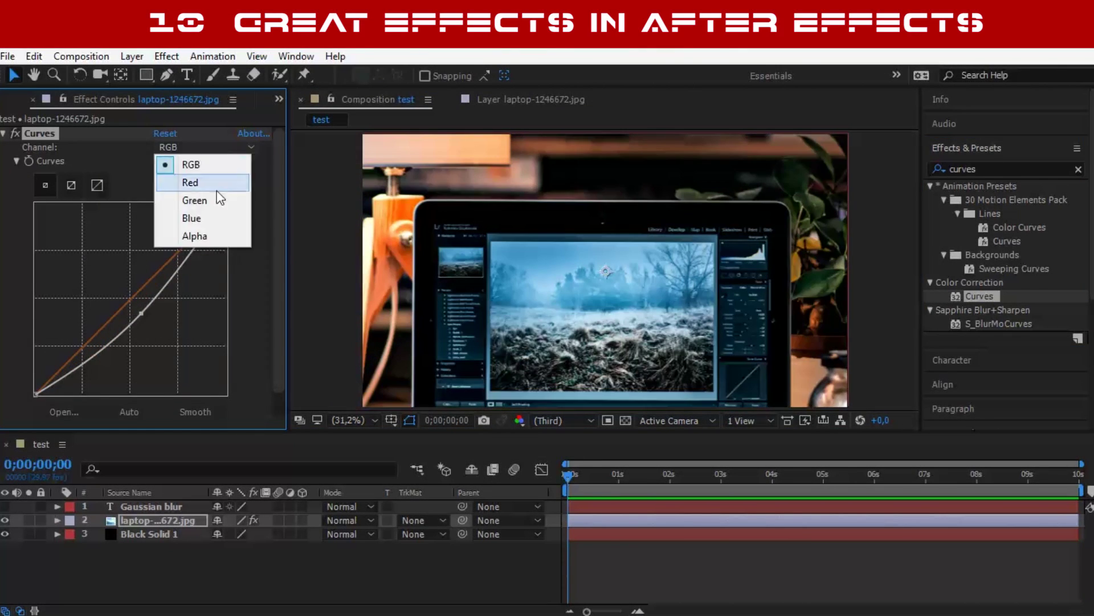
left_click_drag(160, 291, 147, 274)
left_click(243, 148)
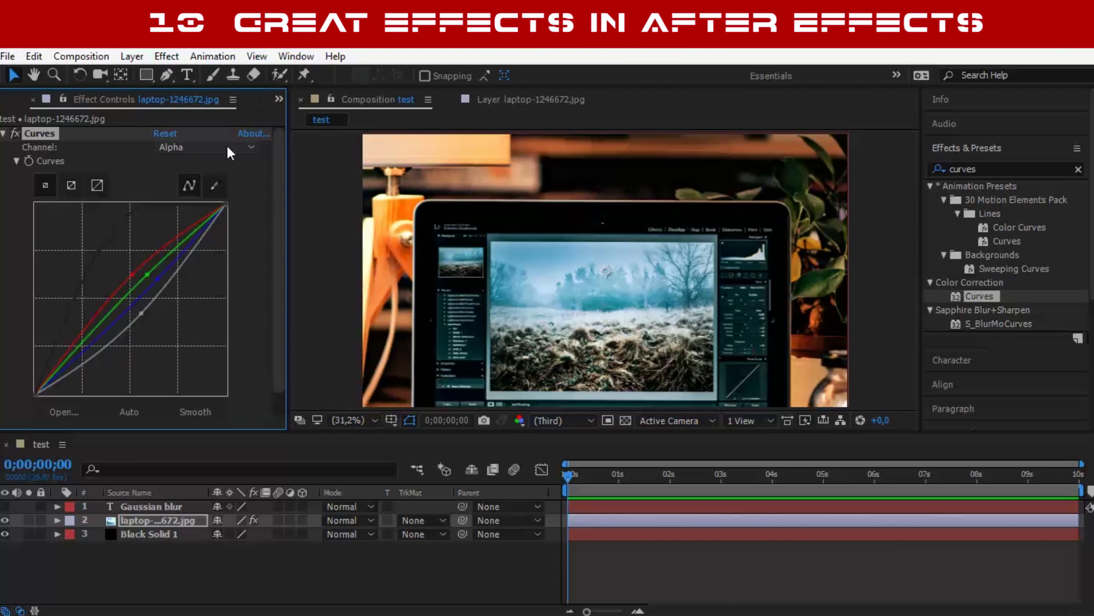
left_click(165, 134)
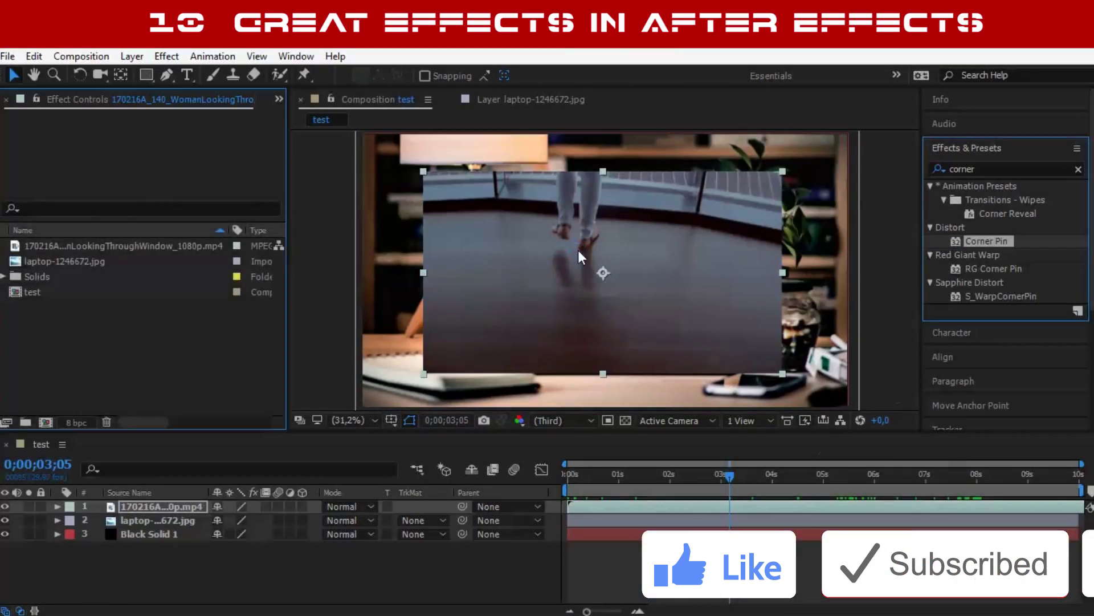
- Apply Corner Pin to the window clip and drag its corners onto the laptop screen's corners
left_click_drag(783, 171, 706, 204)
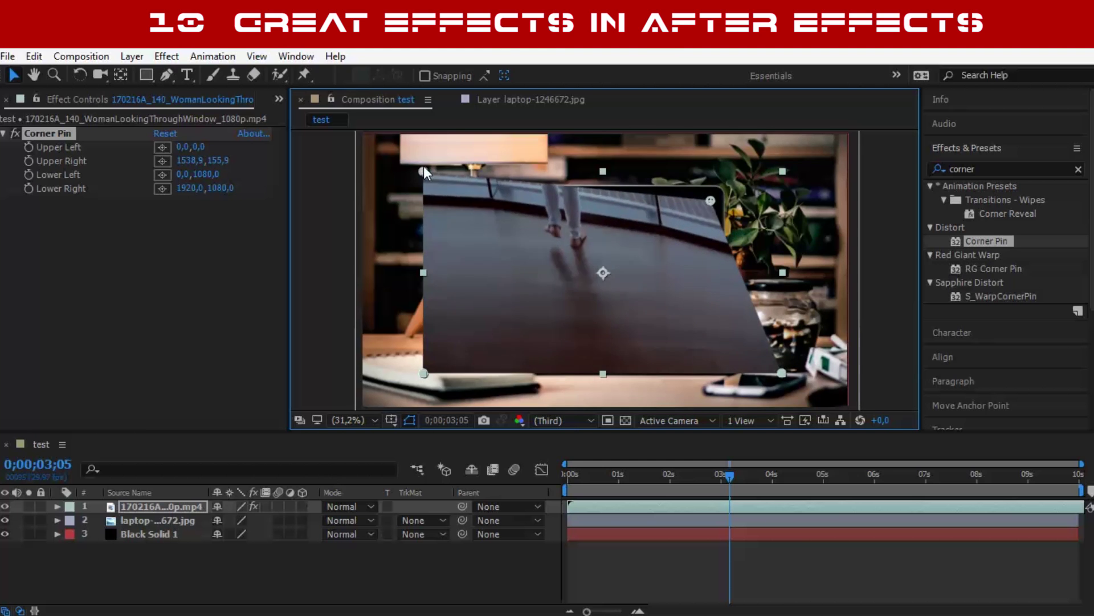
left_click_drag(423, 171, 513, 210)
left_click_drag(423, 373, 541, 287)
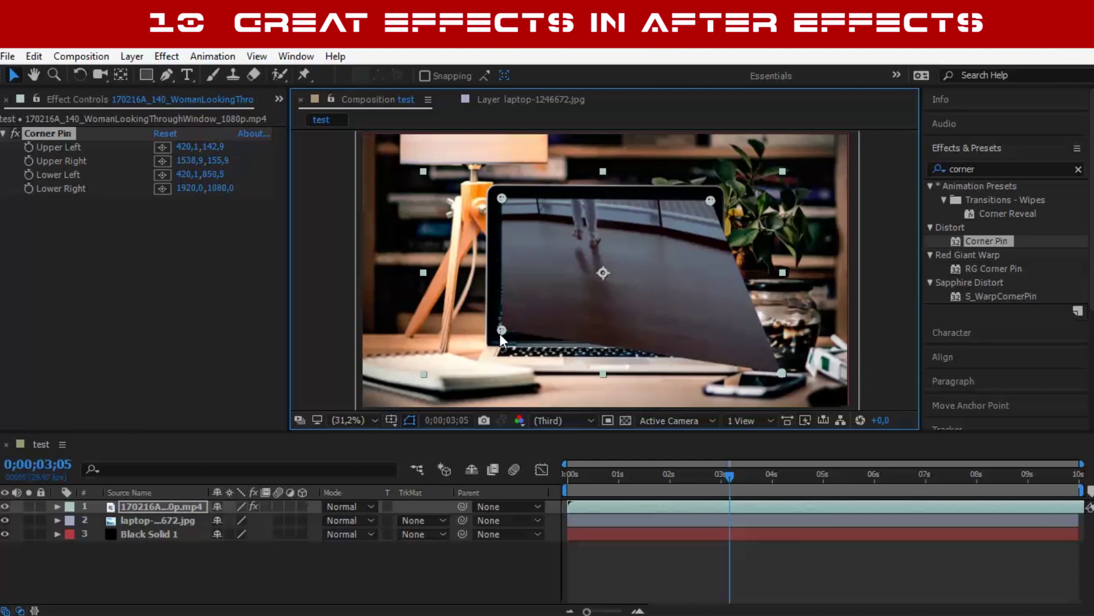
left_click_drag(500, 335, 495, 336)
left_click_drag(782, 374, 713, 330)
mouse_move(729, 474)
left_mouse_down()
mouse_move(601, 474)
mouse_move(740, 475)
left_mouse_up()
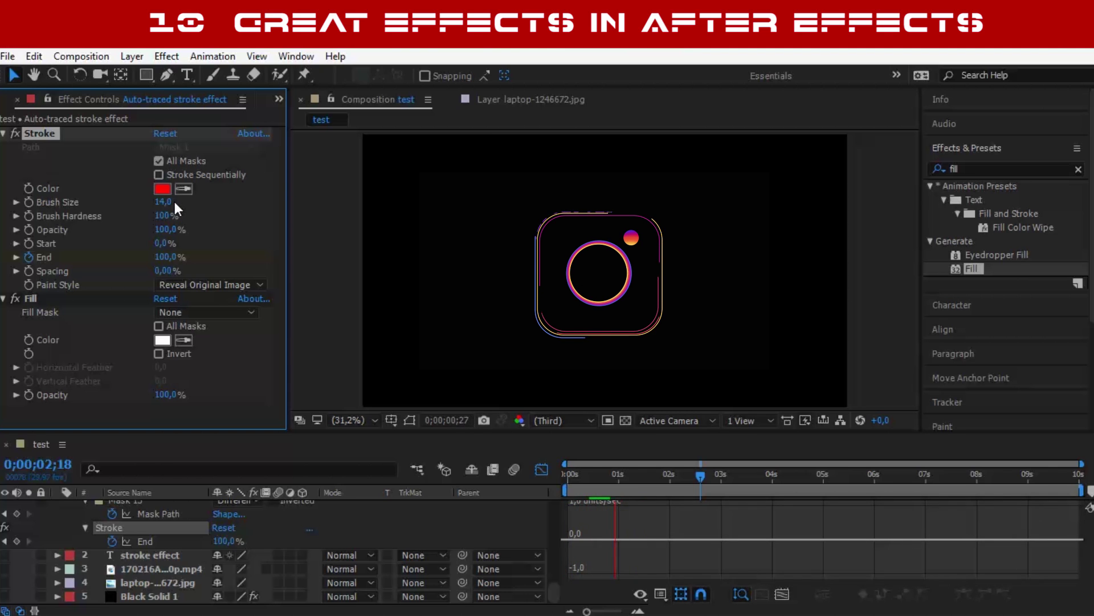
- Scrub the Stroke's Brush Size up on the auto-traced layer, then delete the Stroke effect
left_click_drag(174, 200, 172, 204)
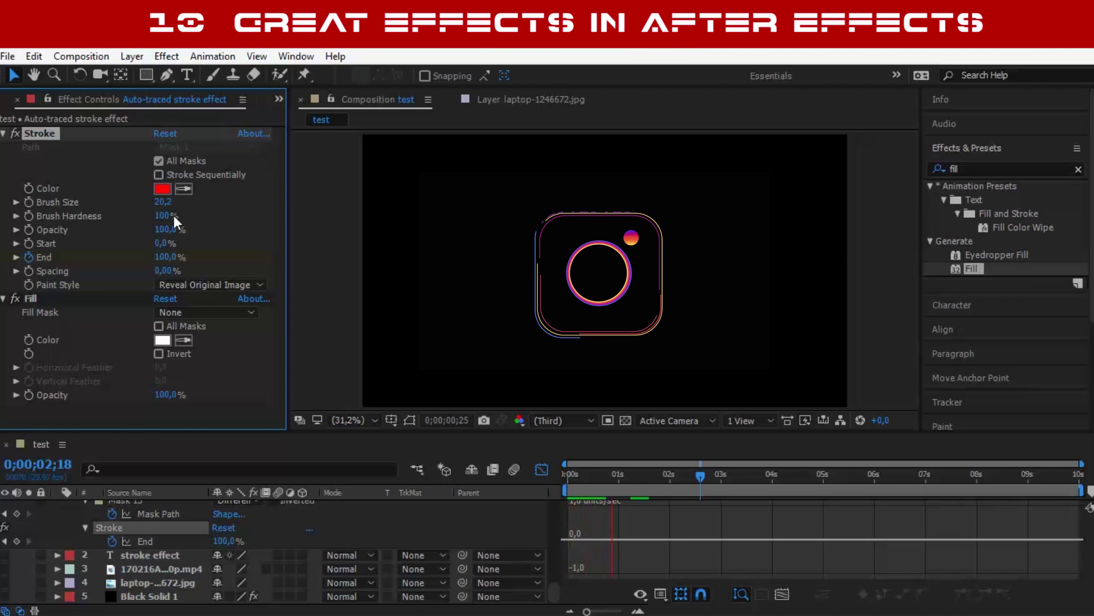
key("Delete")
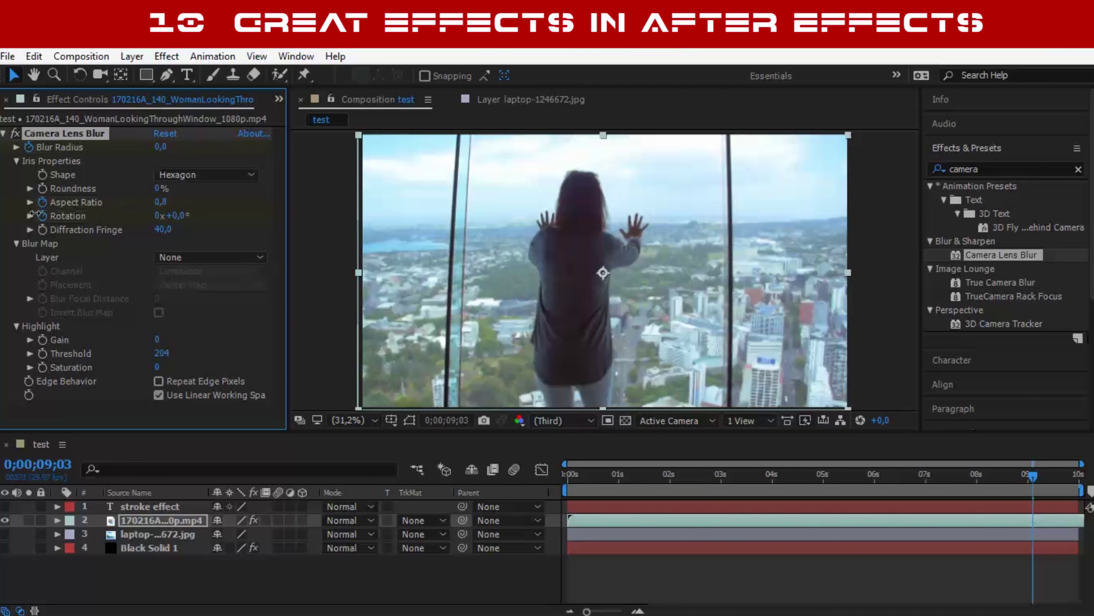
- Return the playhead to the start of the window clip
left_click(579, 473)
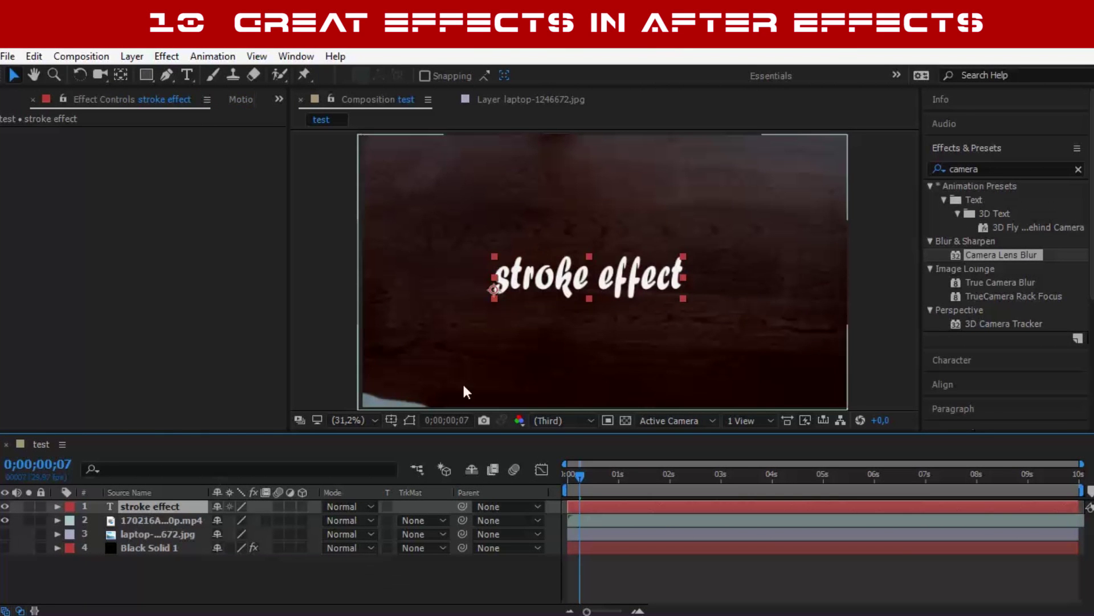
- Retitle the text to 'glow effect' and apply the Glow effect to it
double_click(146, 507)
type("glow")
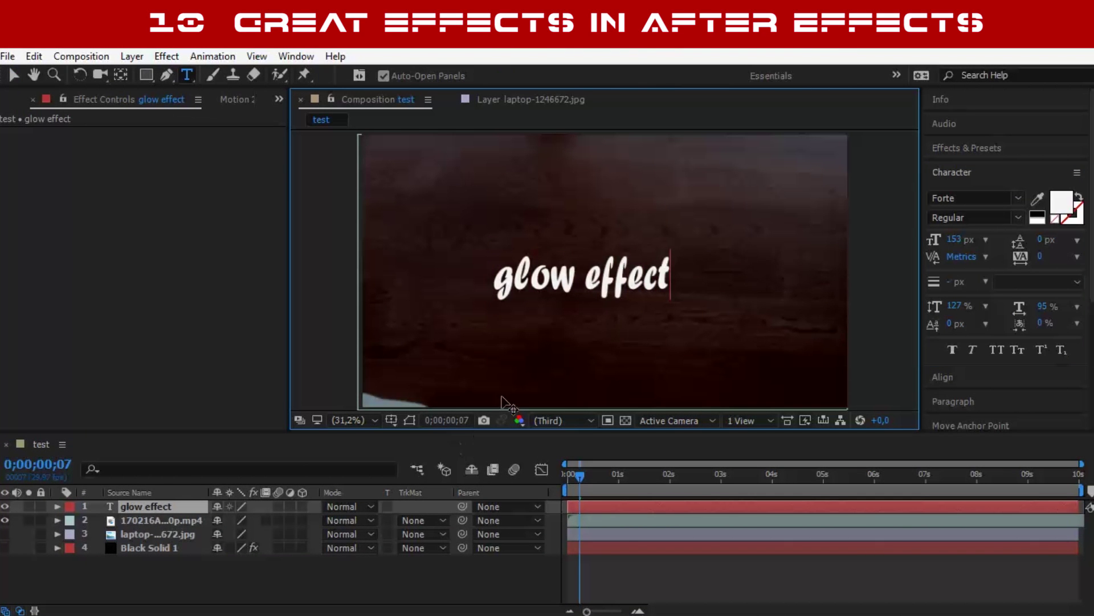
left_click(991, 147)
type("glow")
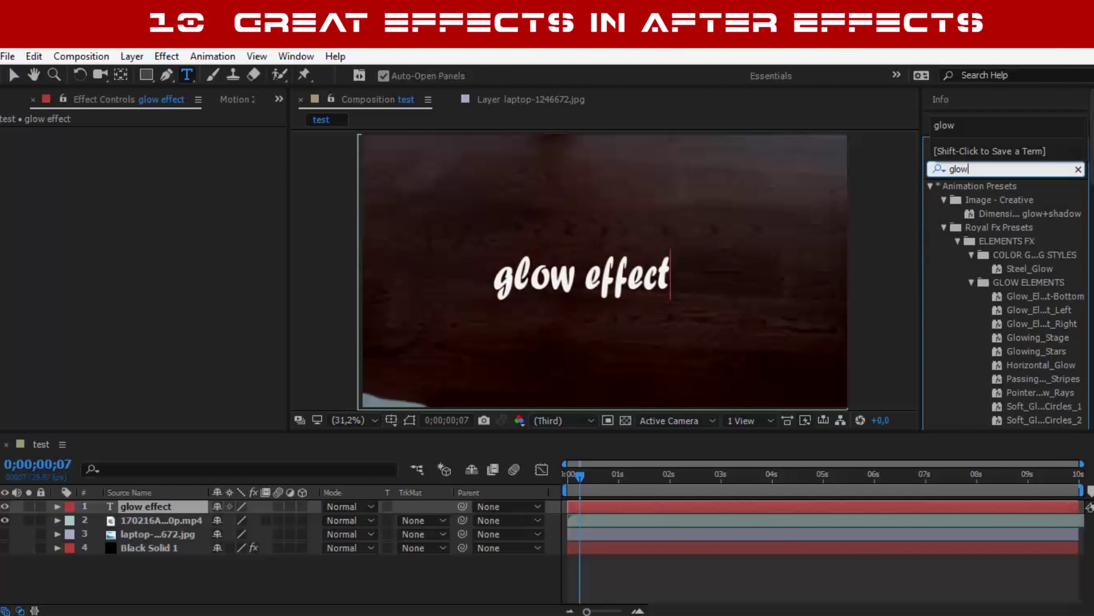
left_click_drag(1088, 202, 1088, 222)
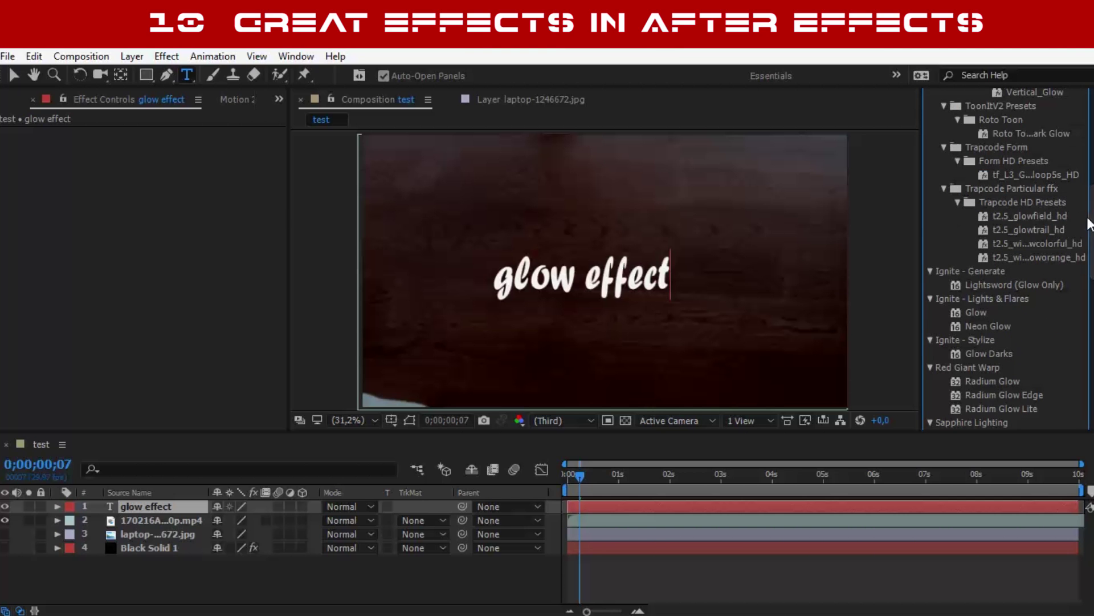
scroll(1006, 257, "down", 10)
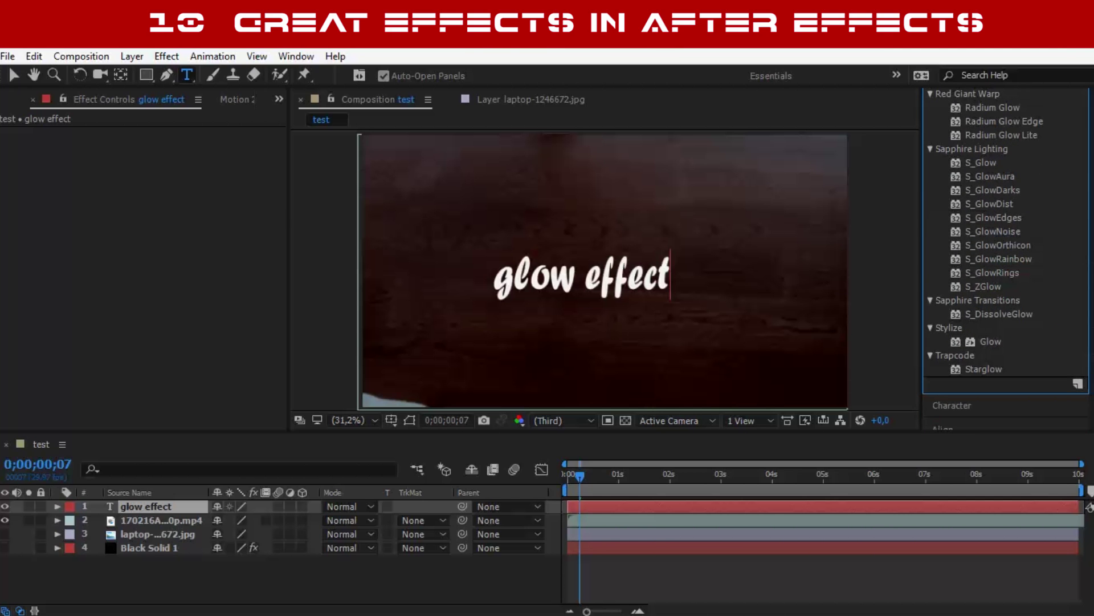
left_click_drag(650, 295, 635, 303)
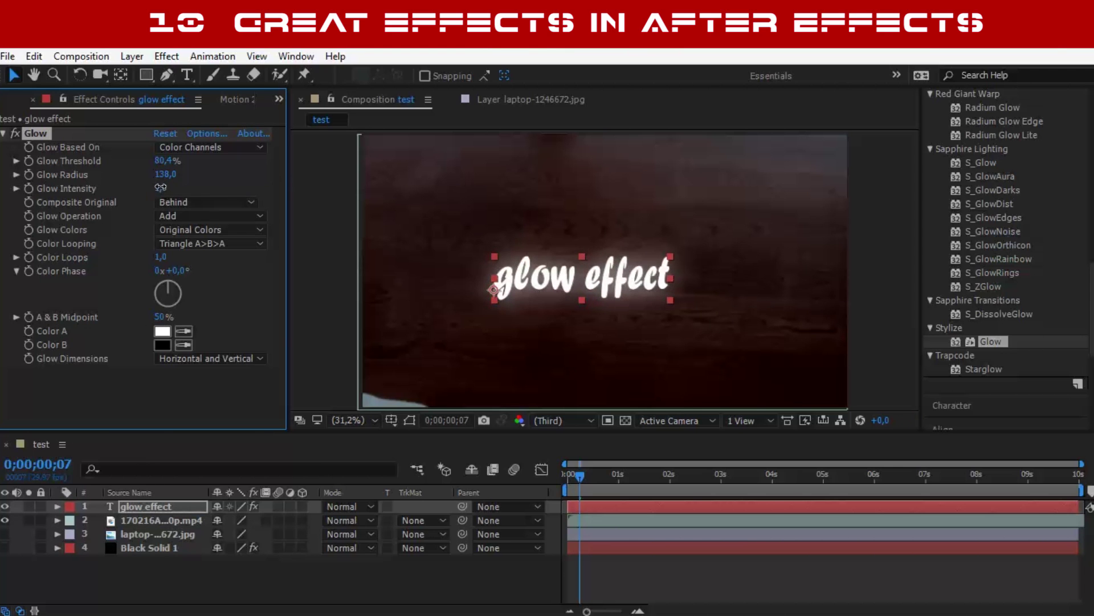
- Put the glow on top of the original, use A & B Colors, and set Midpoint 66%
left_click(193, 197)
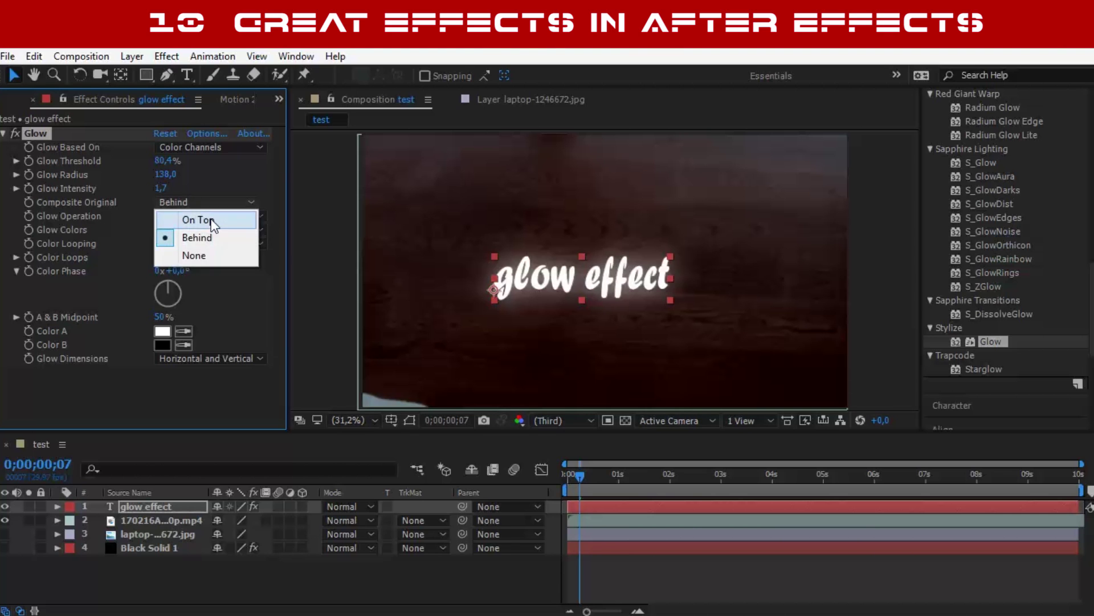
left_click(188, 212)
left_click(194, 229)
left_click(214, 262)
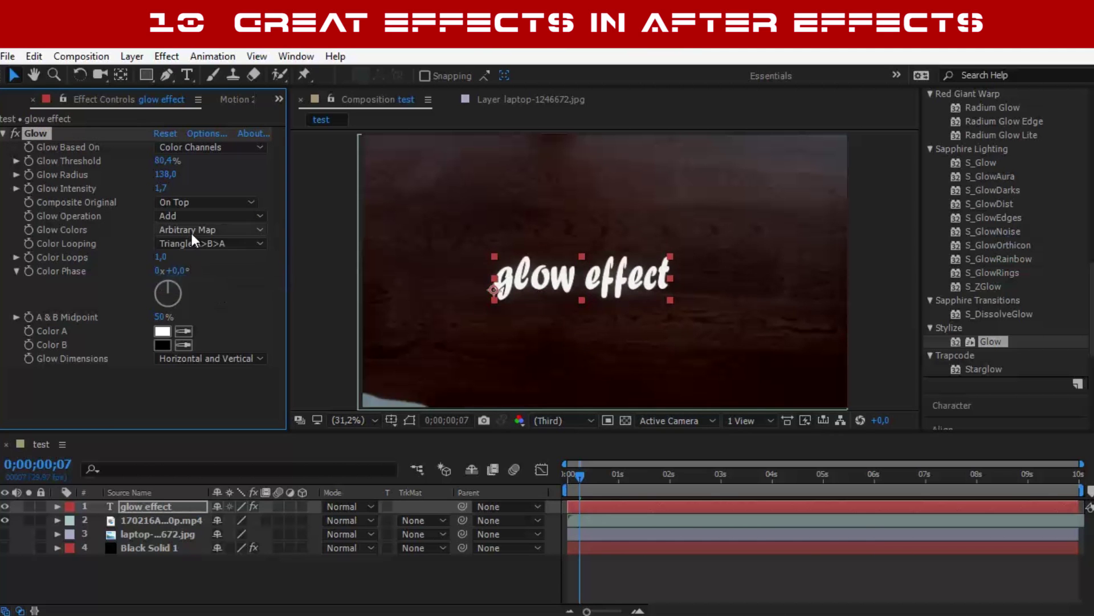
left_click(191, 230)
left_click(184, 242)
left_click_drag(161, 257, 167, 257)
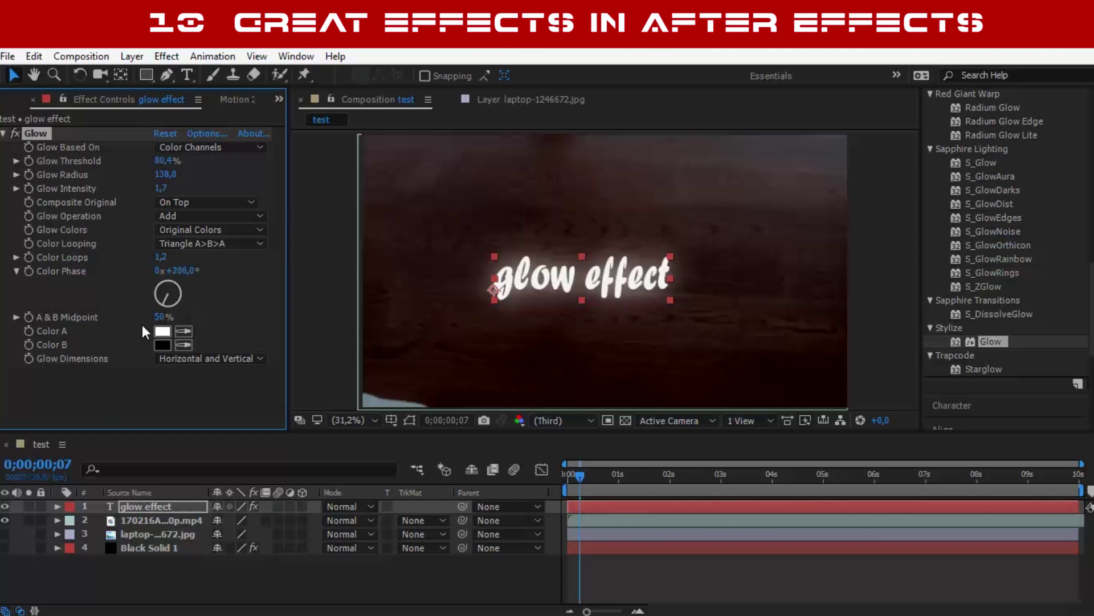
left_click_drag(159, 317, 166, 318)
- Make Color B red, keep glow in both directions, and set Glow Radius to 260
left_click(162, 345)
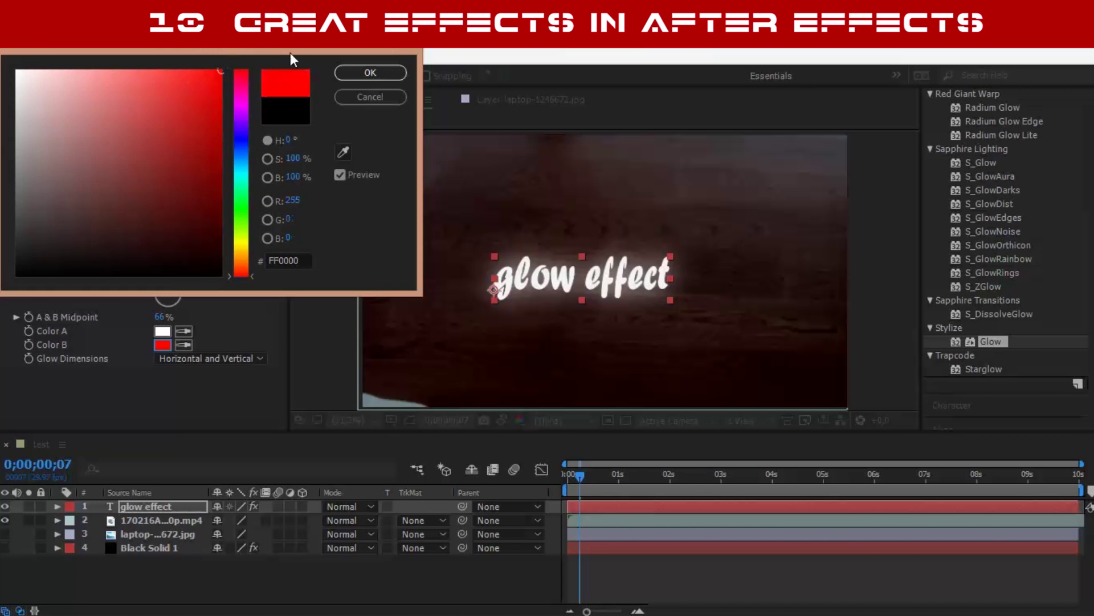
left_click(370, 72)
left_click(195, 359)
left_click(215, 395)
left_click(208, 359)
left_click(234, 414)
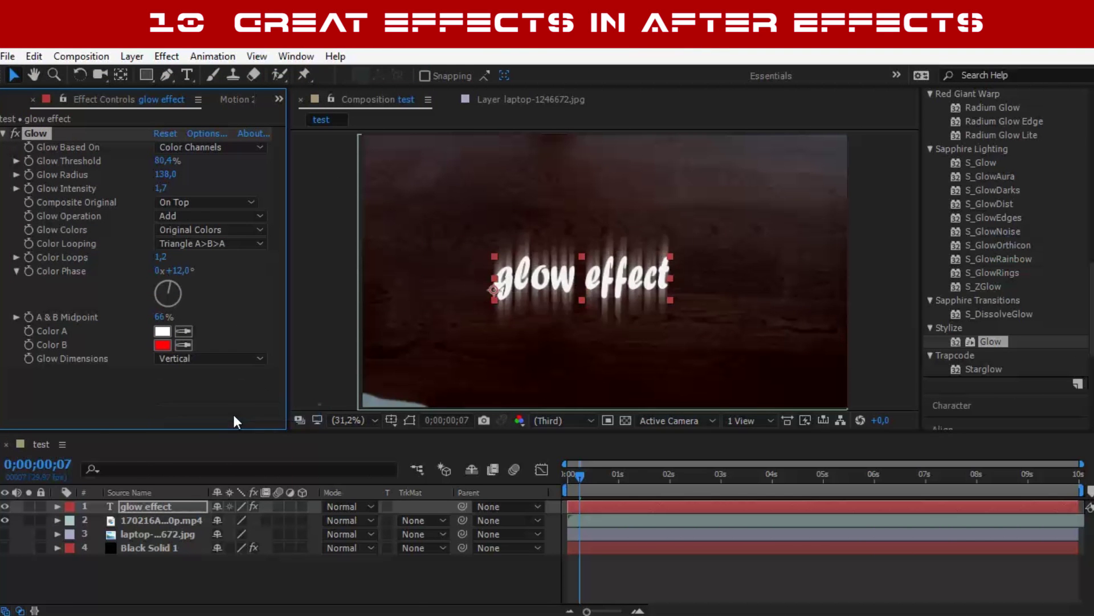
left_click(228, 359)
left_click(237, 374)
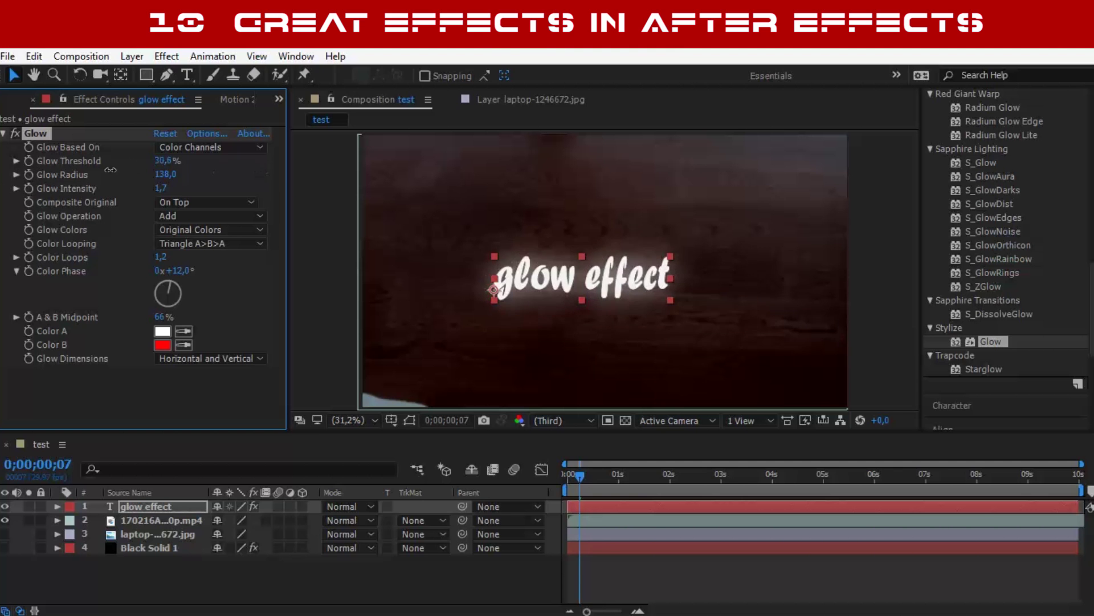
left_click_drag(223, 176, 70, 188)
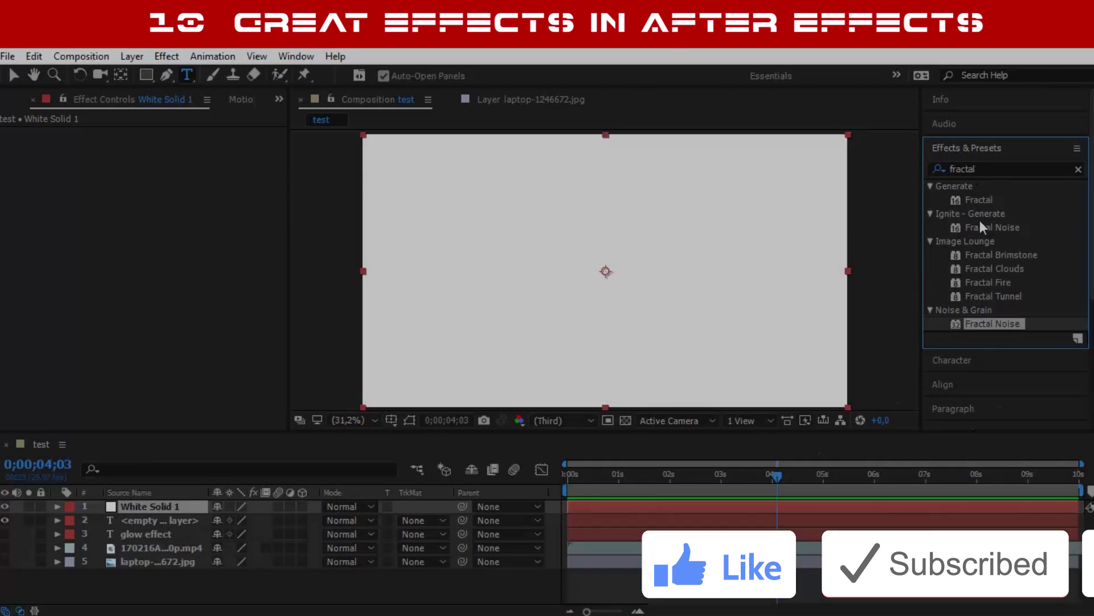
- Apply Fractal Noise to White Solid 1 and audition Turbulent, Dynamic Progressive and Max fractal types
double_click(990, 324)
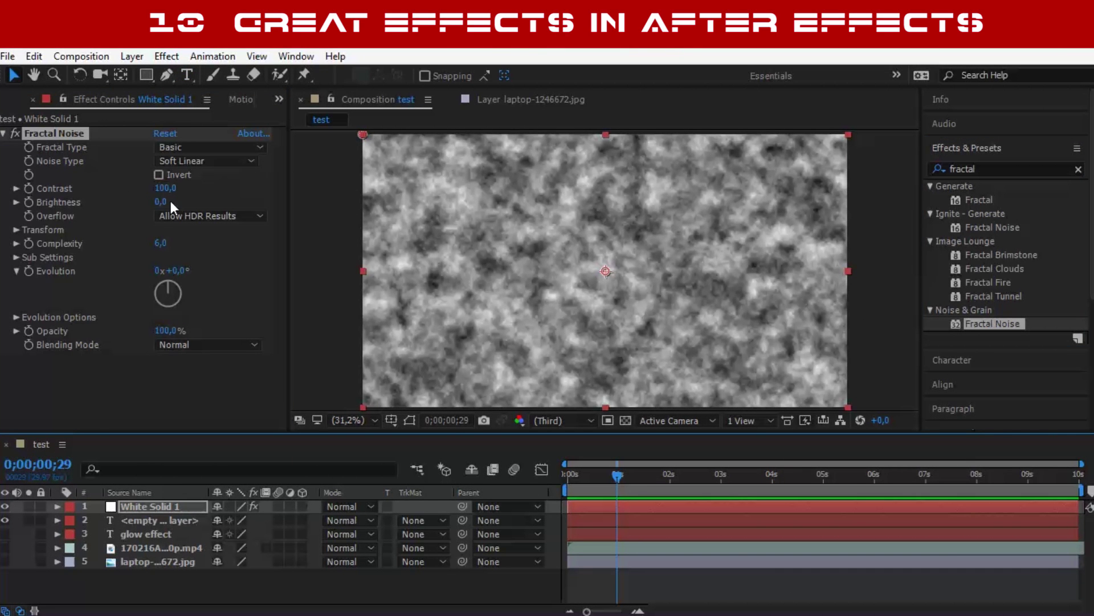
left_click(199, 150)
left_click(200, 188)
left_click(219, 148)
left_click(208, 205)
left_click(215, 147)
left_click(234, 224)
left_click(211, 147)
left_click(226, 265)
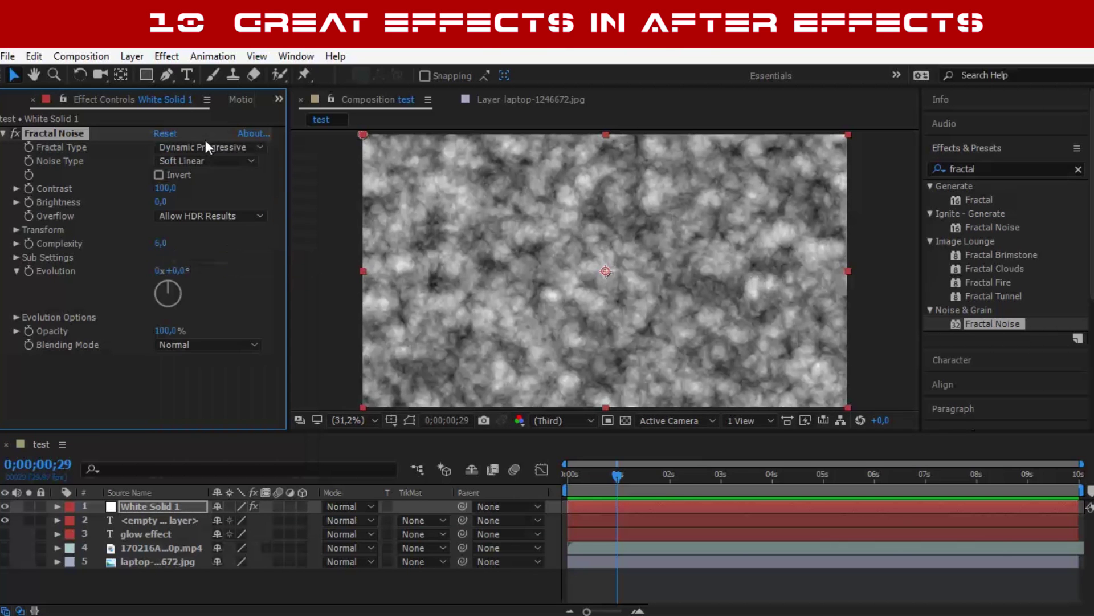
left_click(205, 144)
left_click(223, 311)
- Try Terrain, Small Bumps, Threads and Rocky types, settling on Dynamic Progressive
left_click(214, 147)
left_click(221, 395)
left_click(213, 147)
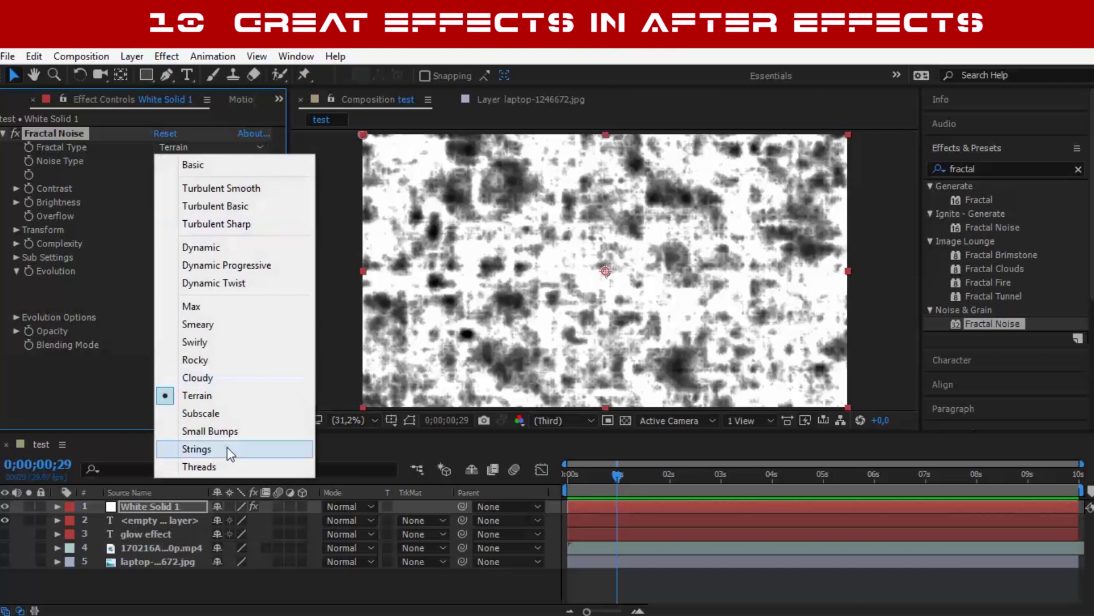
left_click(227, 431)
left_click(262, 147)
left_click(224, 466)
left_click(248, 146)
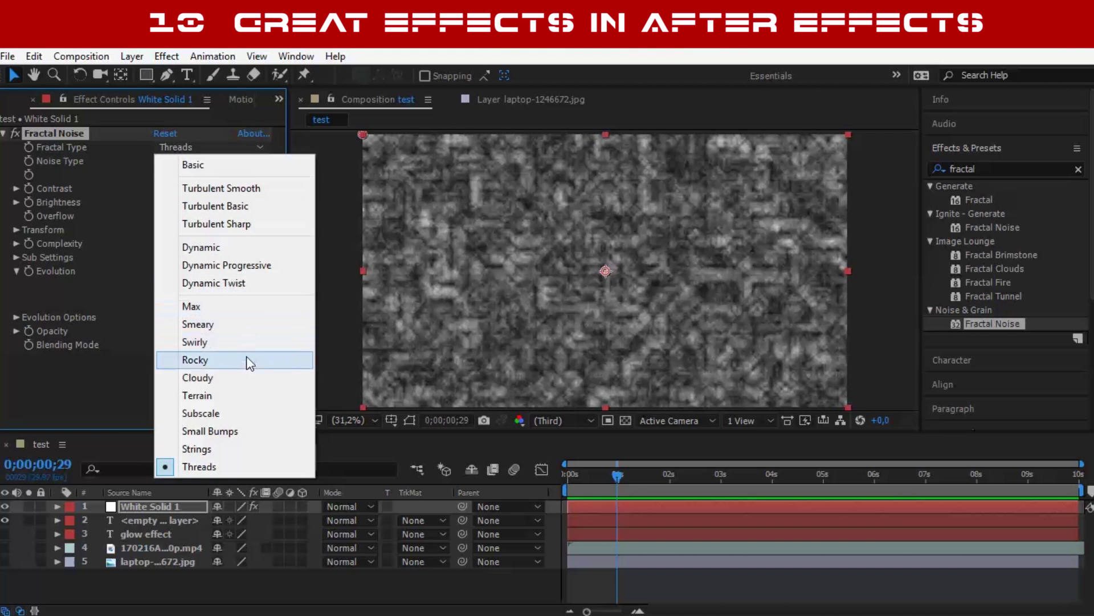
left_click(242, 359)
left_click(241, 148)
left_click(228, 267)
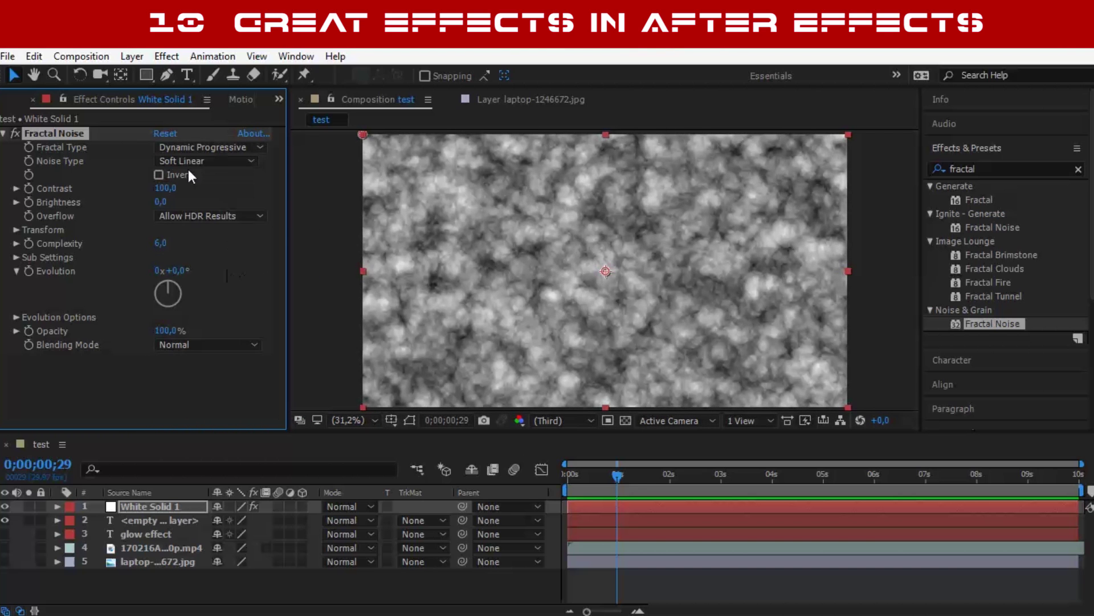
- Set Noise Type to Linear, Brightness to 19 and Evolution to 305°
left_click(196, 232)
left_click(228, 162)
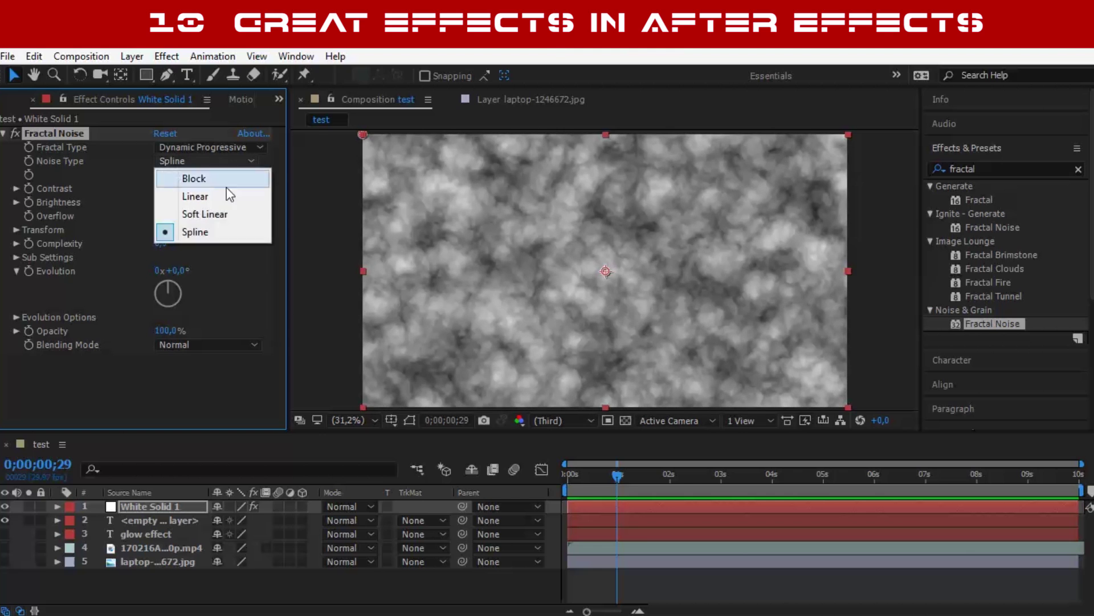
left_click(228, 193)
left_click_drag(161, 202, 176, 228)
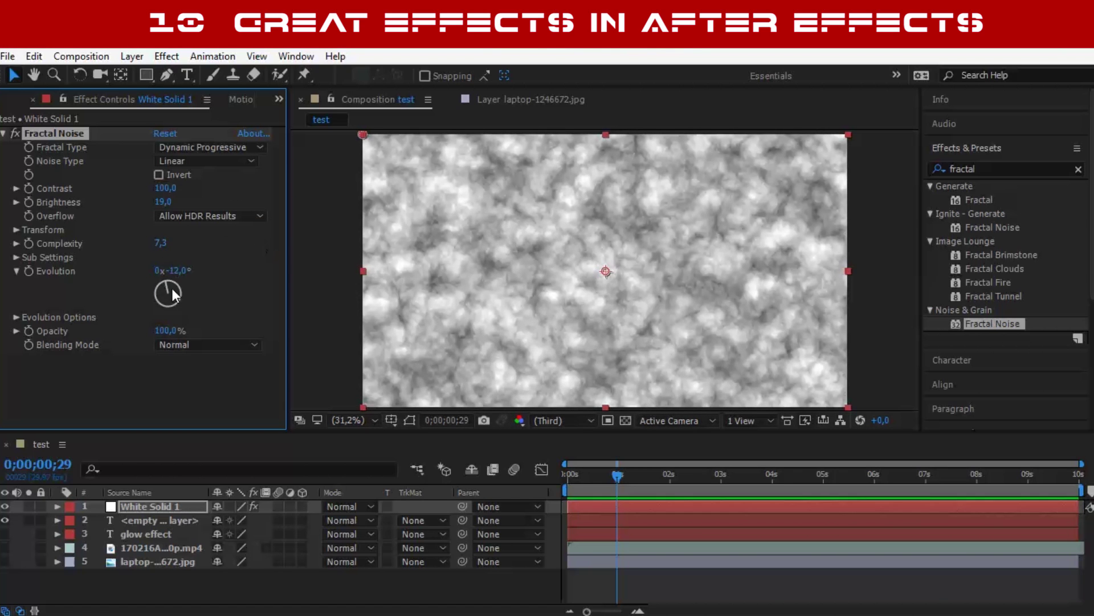
left_click_drag(172, 289, 133, 268)
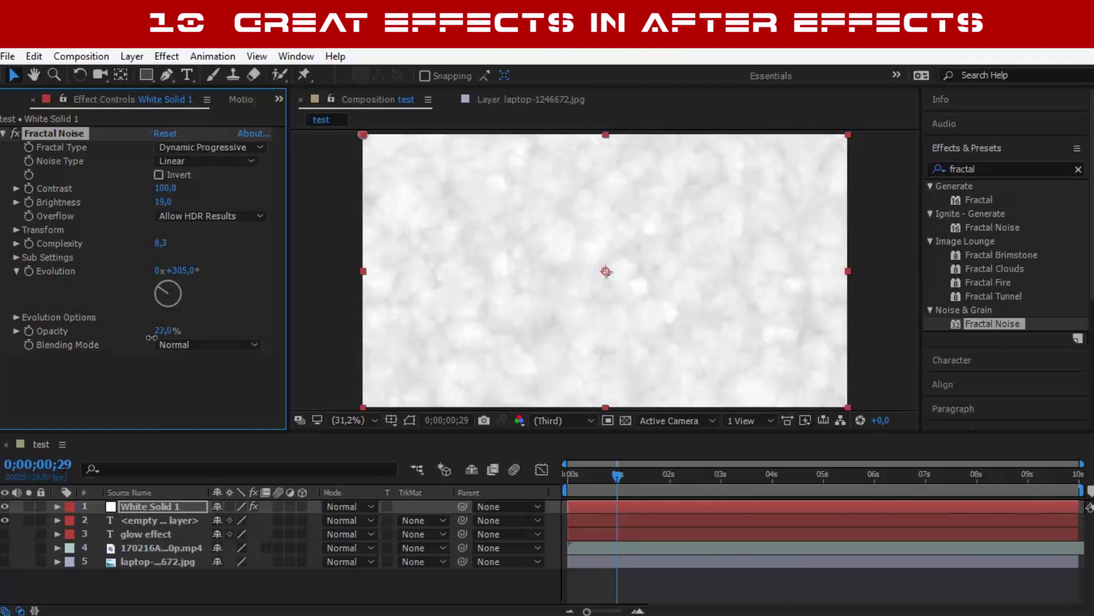
- Set the blending mode to None, advance the time, and switch fractal type to Turbulent Smooth
left_click(244, 341)
left_click(231, 342)
left_click(233, 317)
left_click(16, 317)
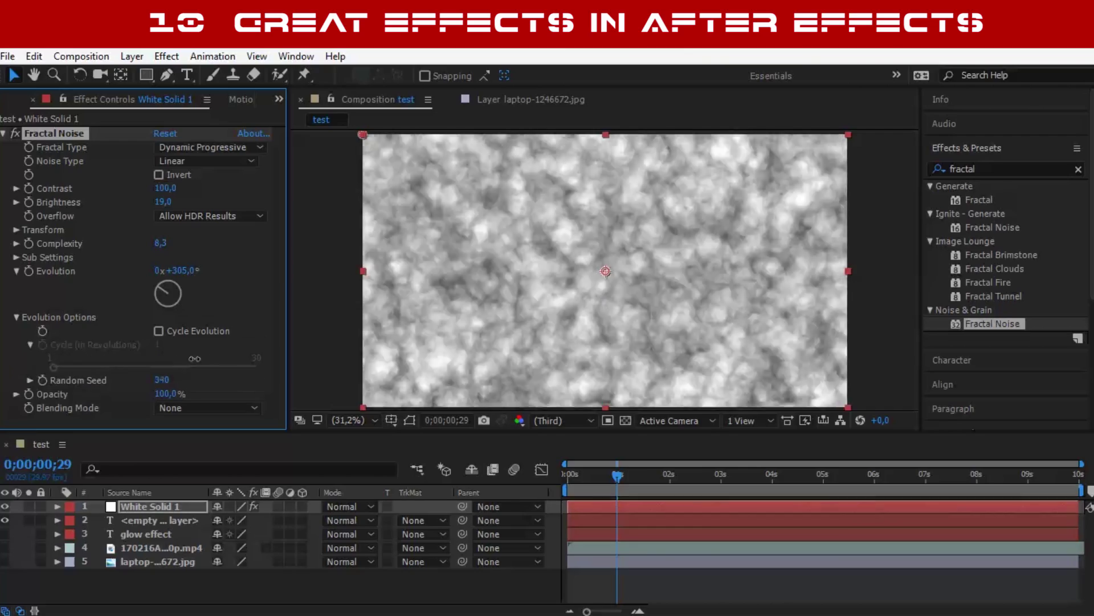
left_click(769, 473)
left_click(208, 147)
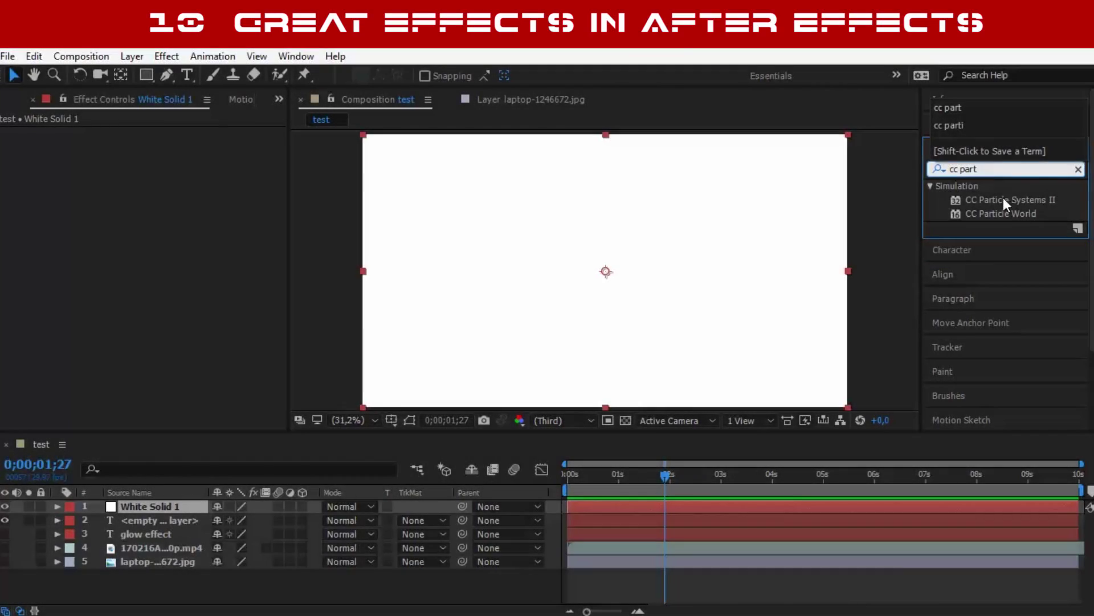
- Apply CC Particle Systems II to White Solid 1, trying animations before settling on Explosive
left_click(1003, 200)
double_click(996, 171)
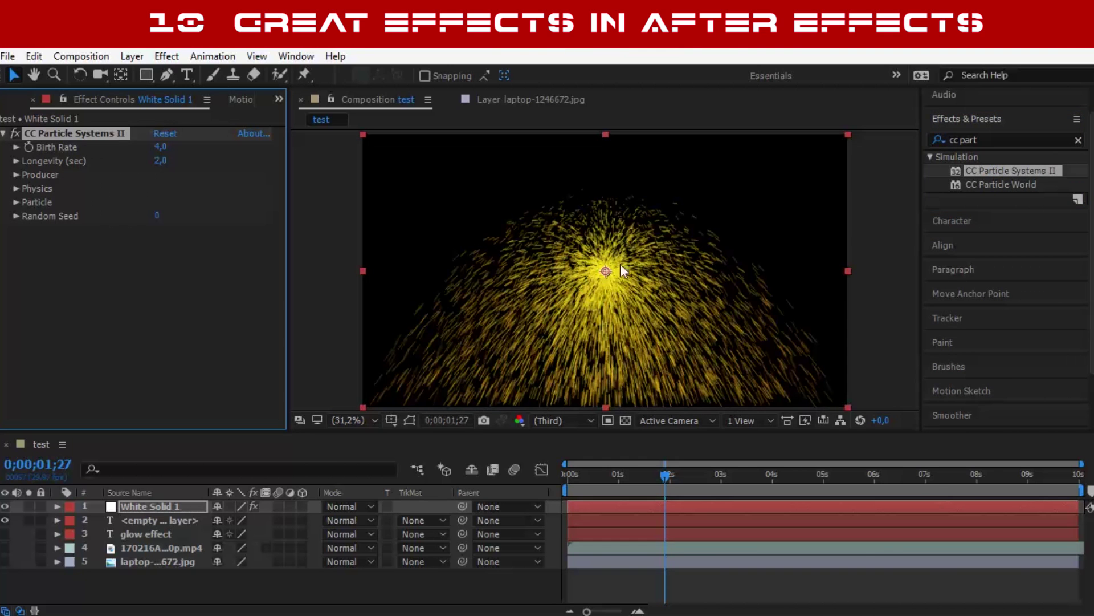
left_click_drag(665, 474, 713, 482)
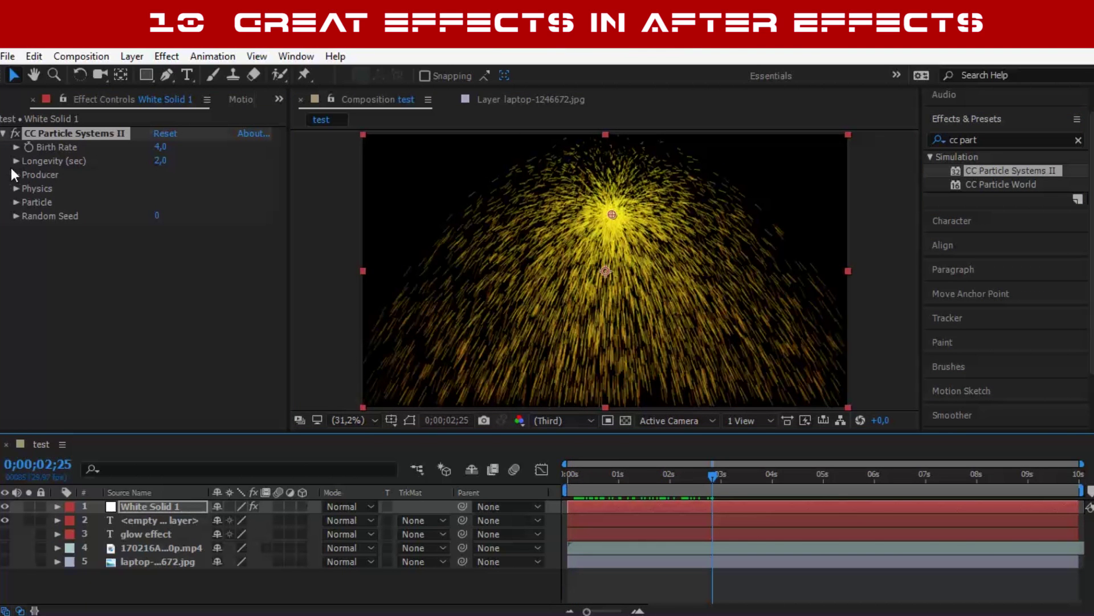
left_click(16, 188)
left_click(208, 202)
left_click(189, 236)
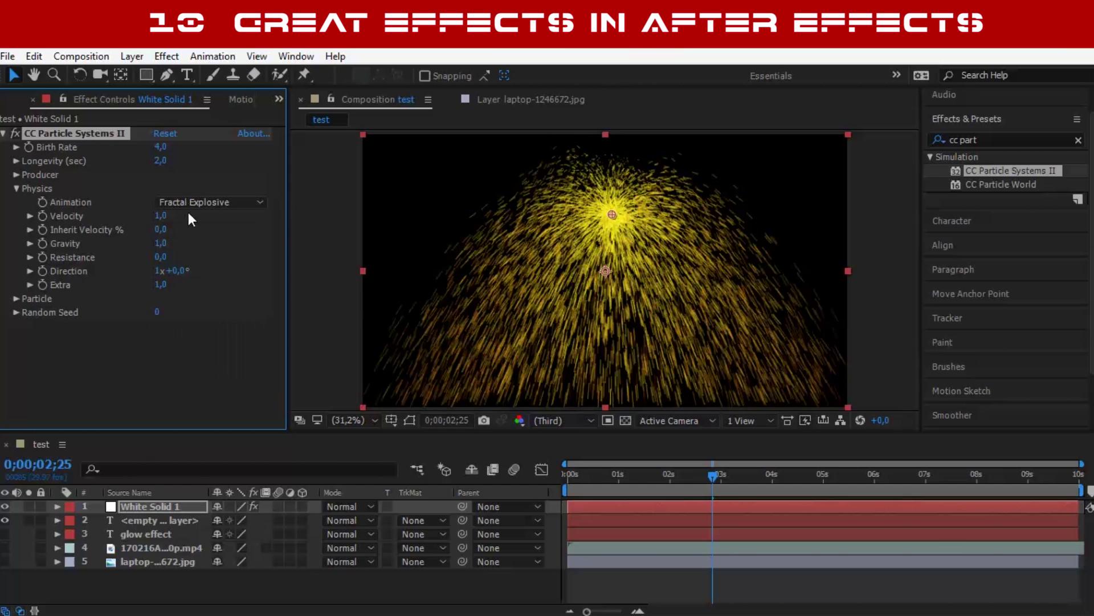
left_click(197, 202)
left_click(214, 272)
left_click(211, 202)
left_click(210, 331)
left_click(234, 201)
left_click(182, 220)
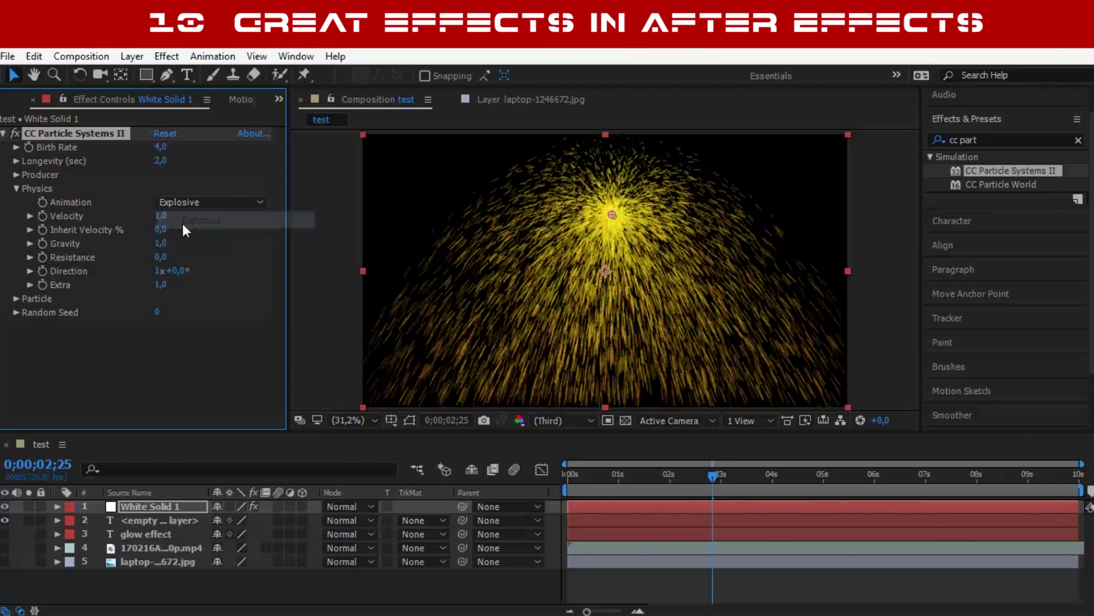
left_click(16, 188)
- Try Star, Faded Sphere and Bubble particle types while previewing different frames
left_click(16, 202)
left_click(208, 216)
left_click(211, 263)
left_click_drag(714, 476, 680, 478)
left_click(208, 215)
left_click(188, 293)
left_click(208, 215)
left_click(177, 328)
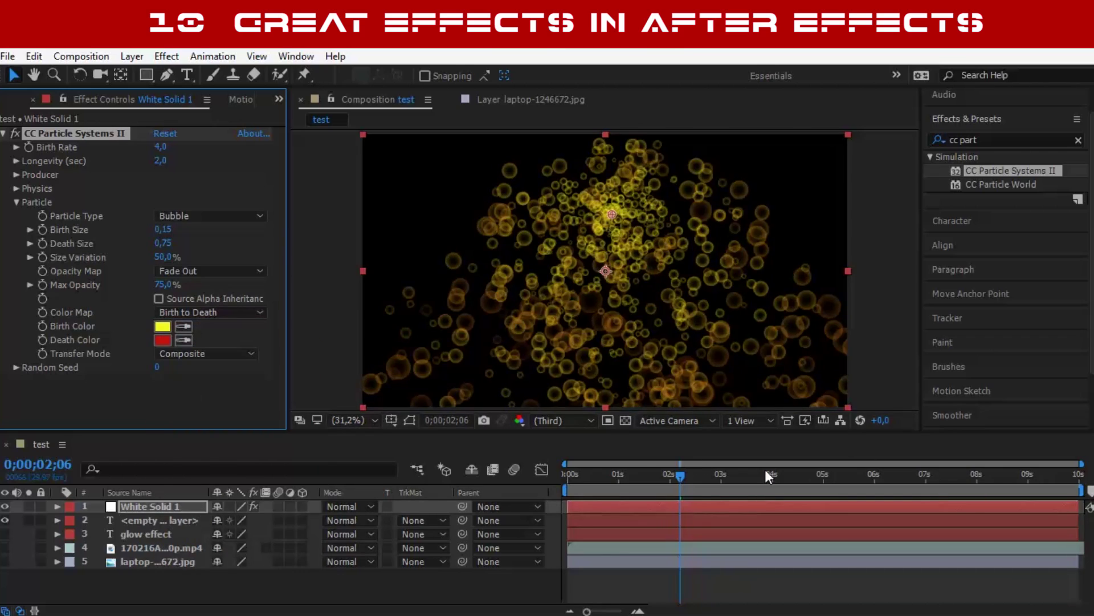
left_click(711, 475)
- Set the Death Color to white and switch the particles to Lens Fade
left_click(163, 339)
left_click(17, 73)
left_click(369, 72)
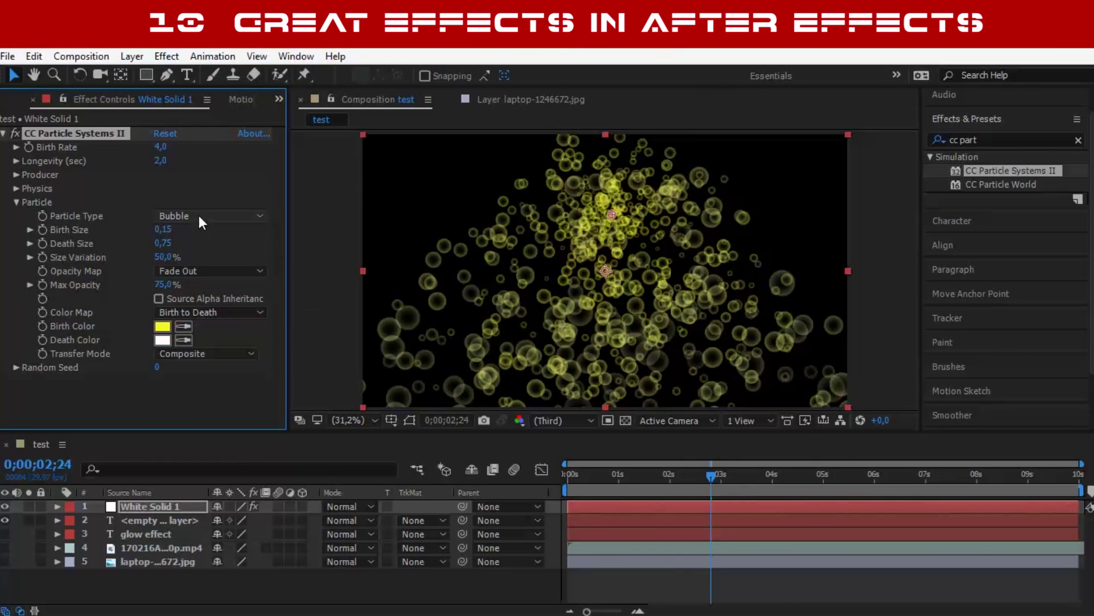
left_click(201, 218)
left_click(240, 420)
left_click(810, 477)
left_click(208, 216)
left_click(242, 518)
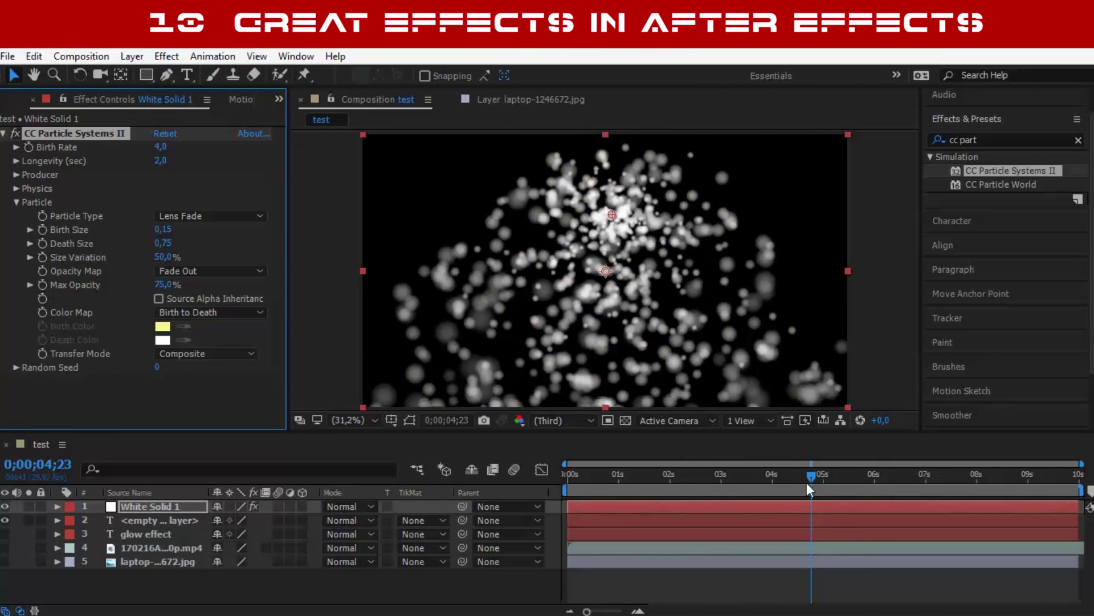
left_click_drag(806, 482, 738, 498)
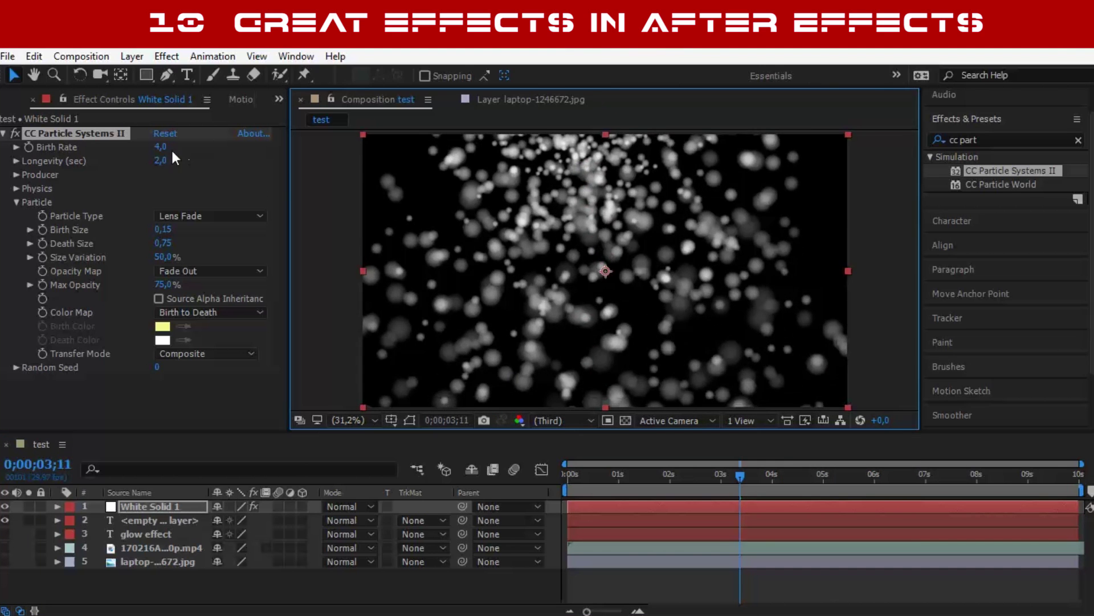
- Lower Birth Rate to 1,4, set producer Radius X 210 and Radius Y 236, and show the glow text
left_click_drag(163, 147, 147, 171)
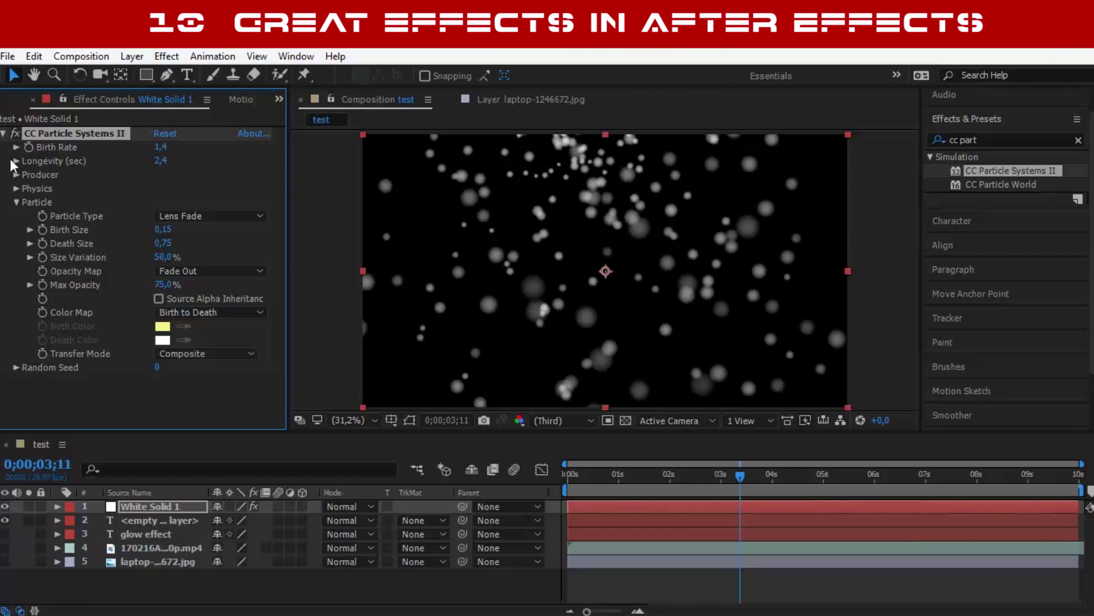
left_click(15, 175)
left_click_drag(160, 203, 188, 216)
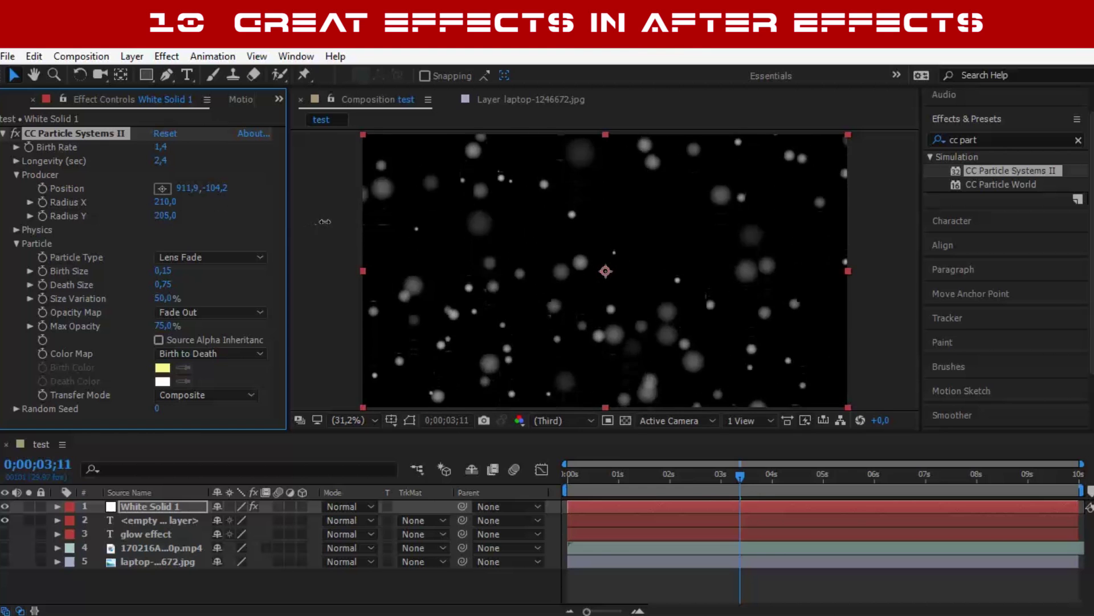
left_click_drag(740, 498, 804, 484)
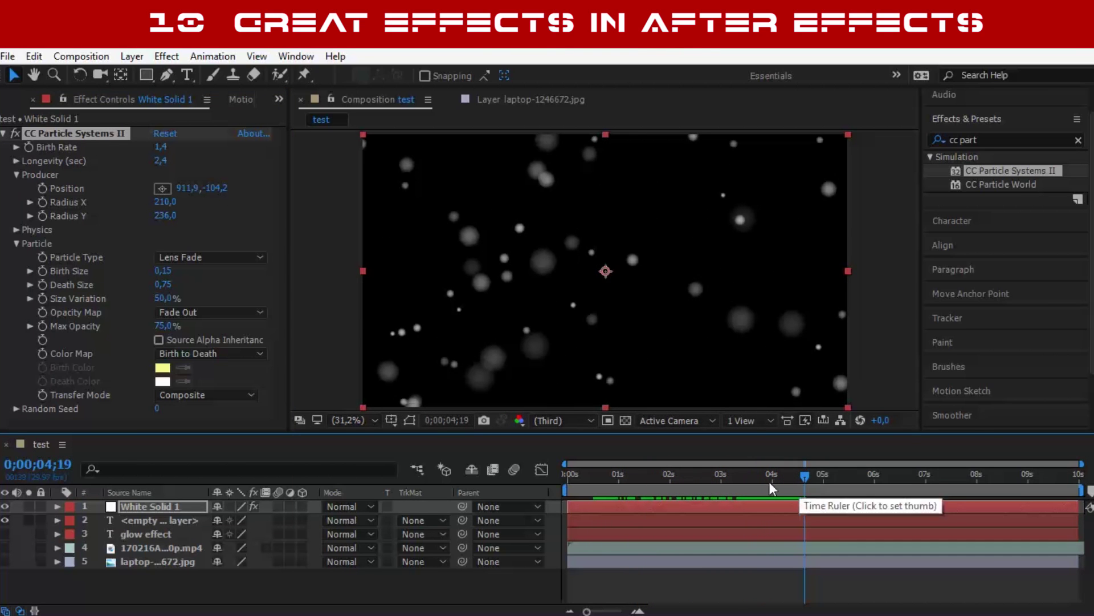
left_click(5, 533)
left_click(5, 520)
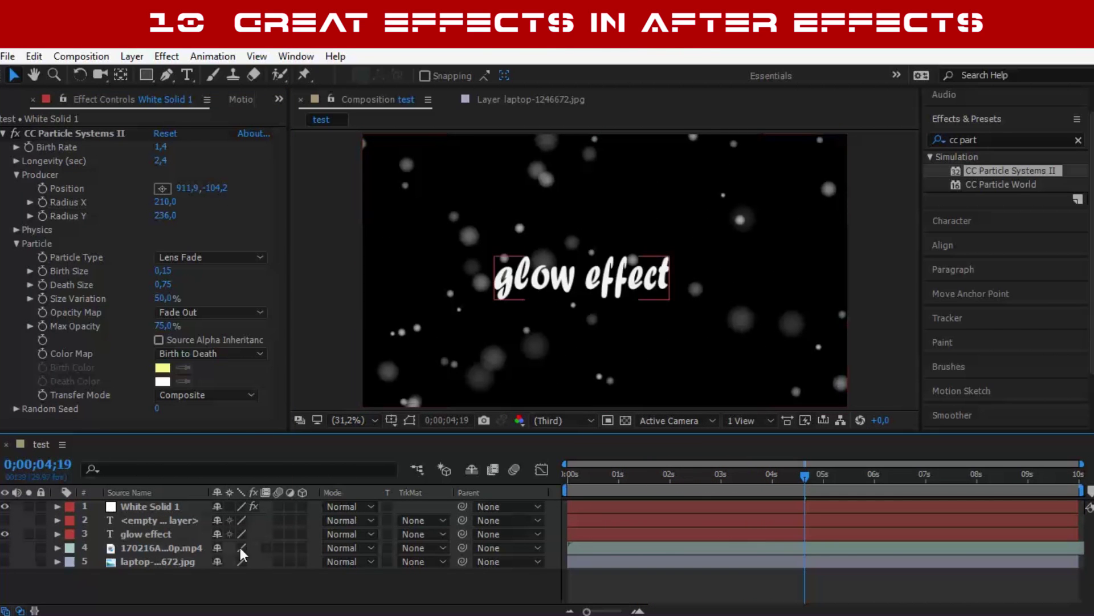
- Retype the glow effect text as 'cc particle' and preview the particles
double_click(142, 534)
type("cc partic")
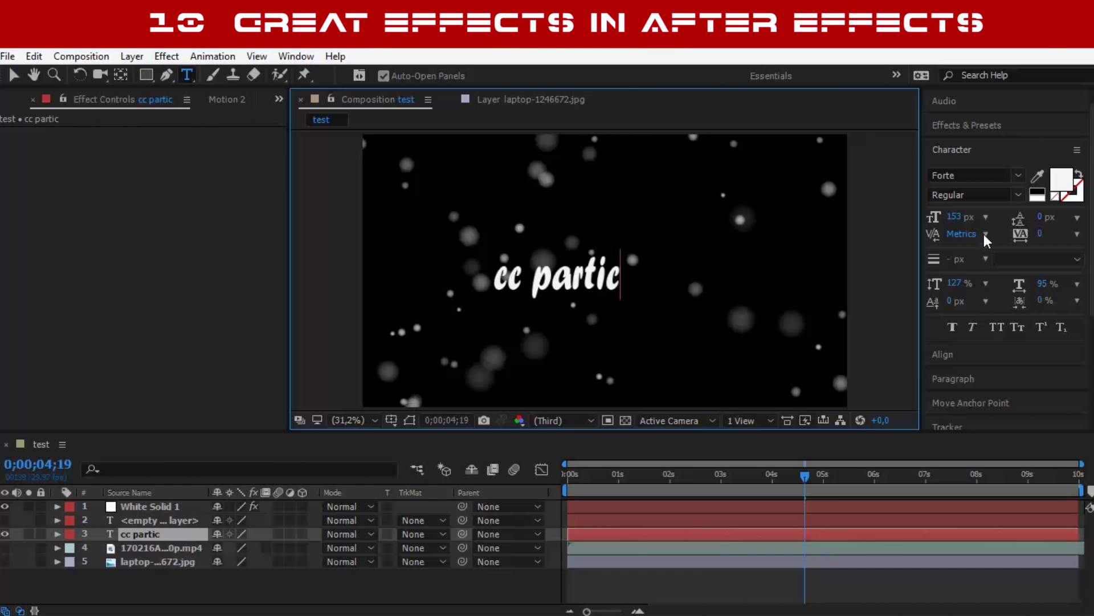
key("ctrl+5")
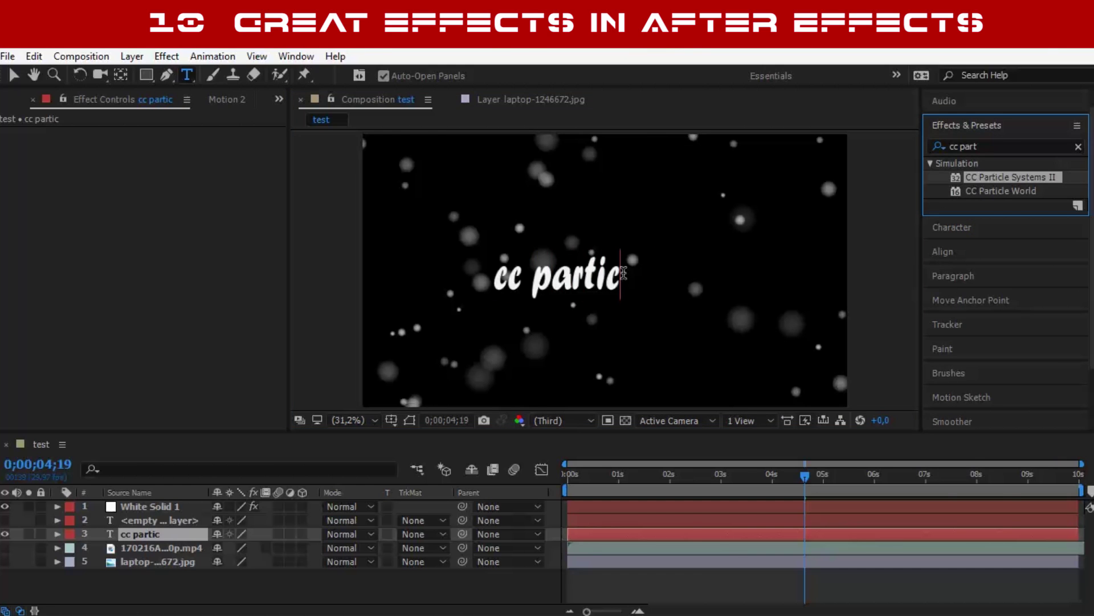
left_click(621, 273)
type("cl")
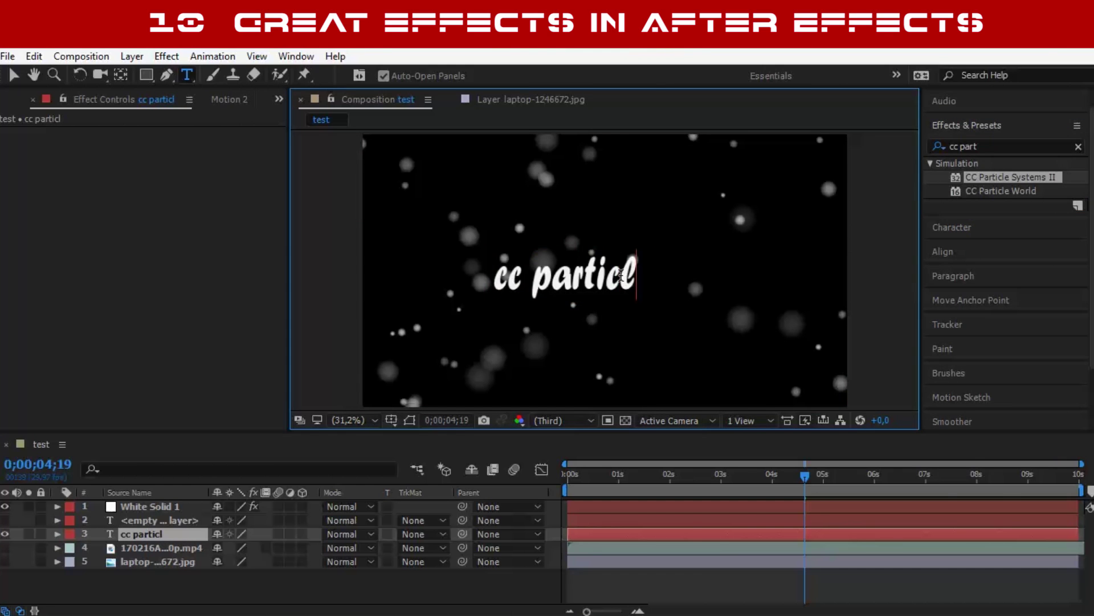
type("e")
left_click_drag(814, 484, 772, 532)
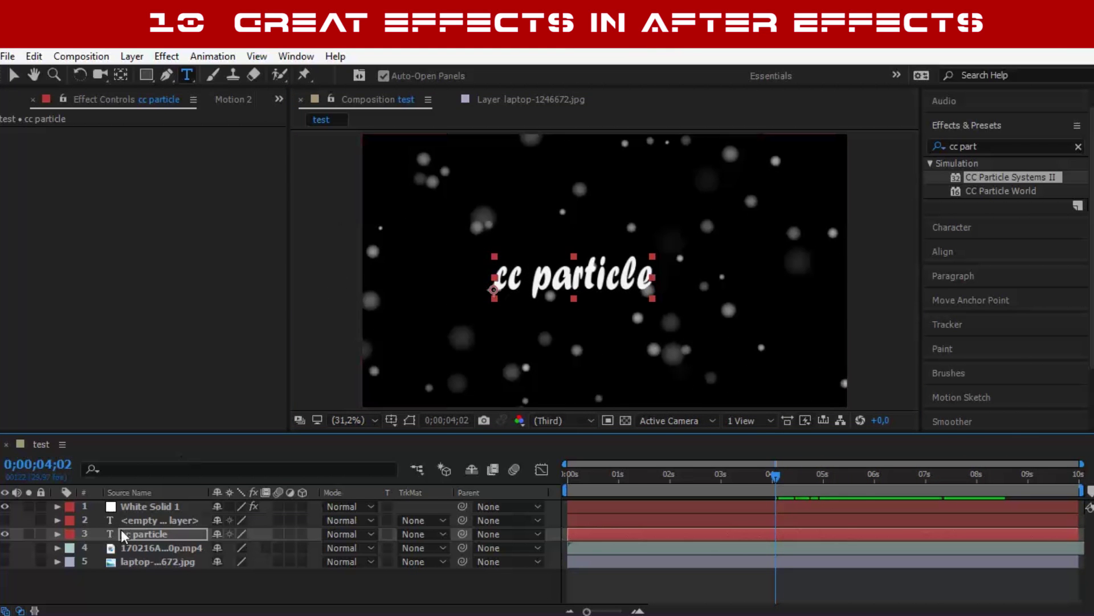
- Set the particle solid's Color Map to Origin to Death, Transfer Mode Screen, Particle Type TriPolygon
left_click(128, 509)
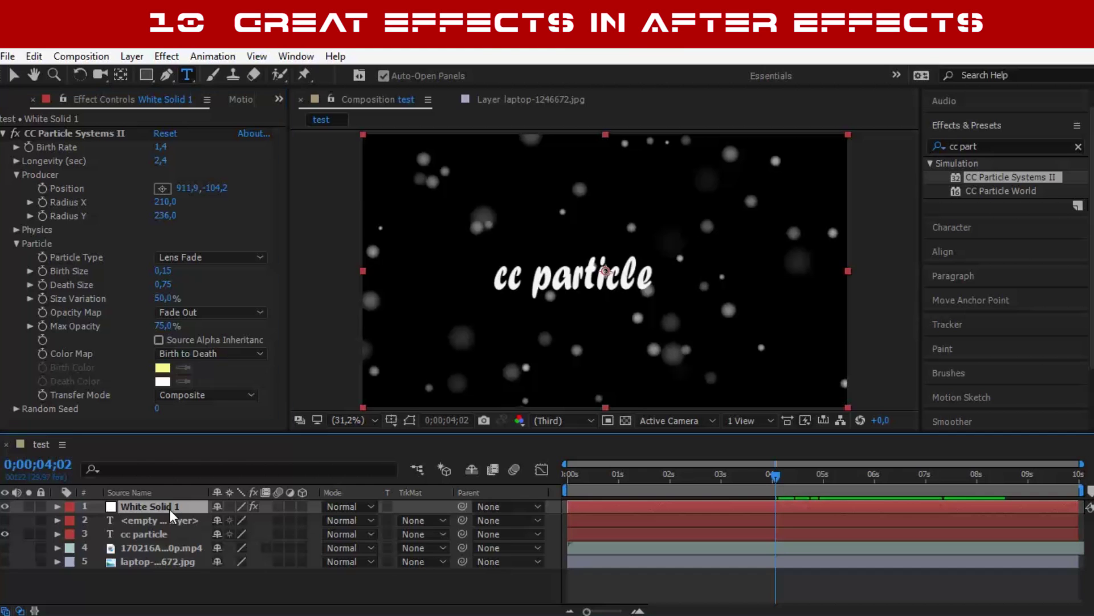
left_click(208, 353)
left_click(191, 386)
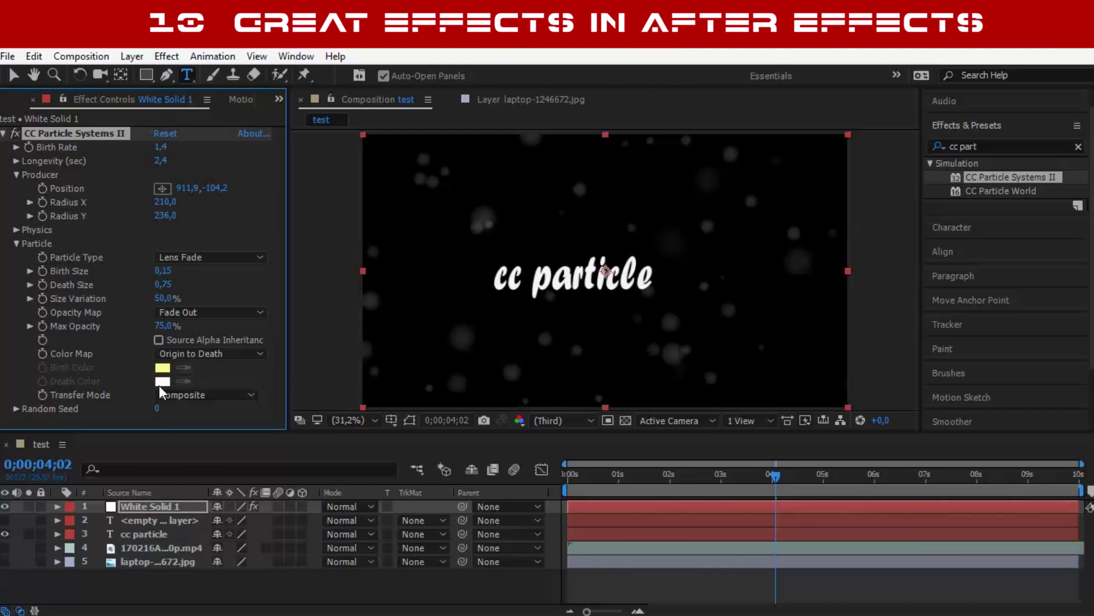
left_click(205, 394)
left_click(177, 432)
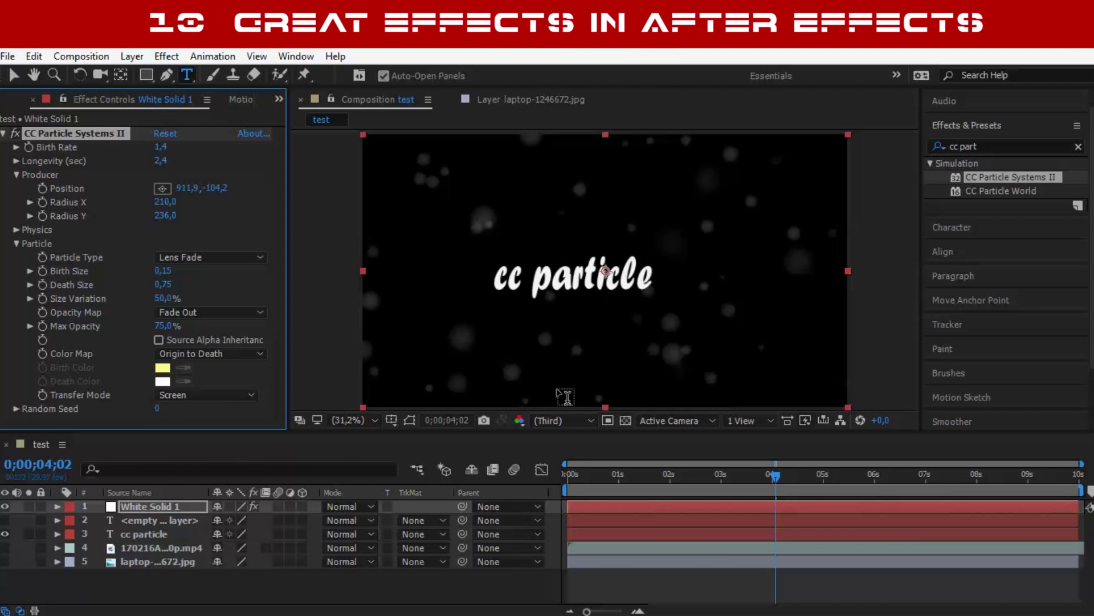
left_click(209, 257)
left_click(193, 388)
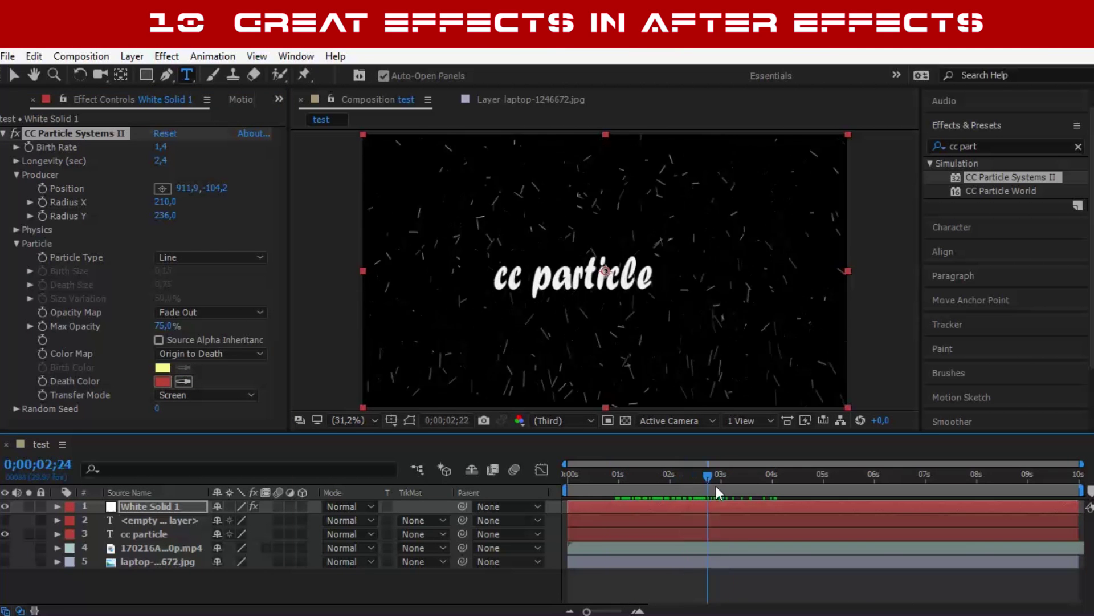
left_click(208, 257)
left_click(228, 410)
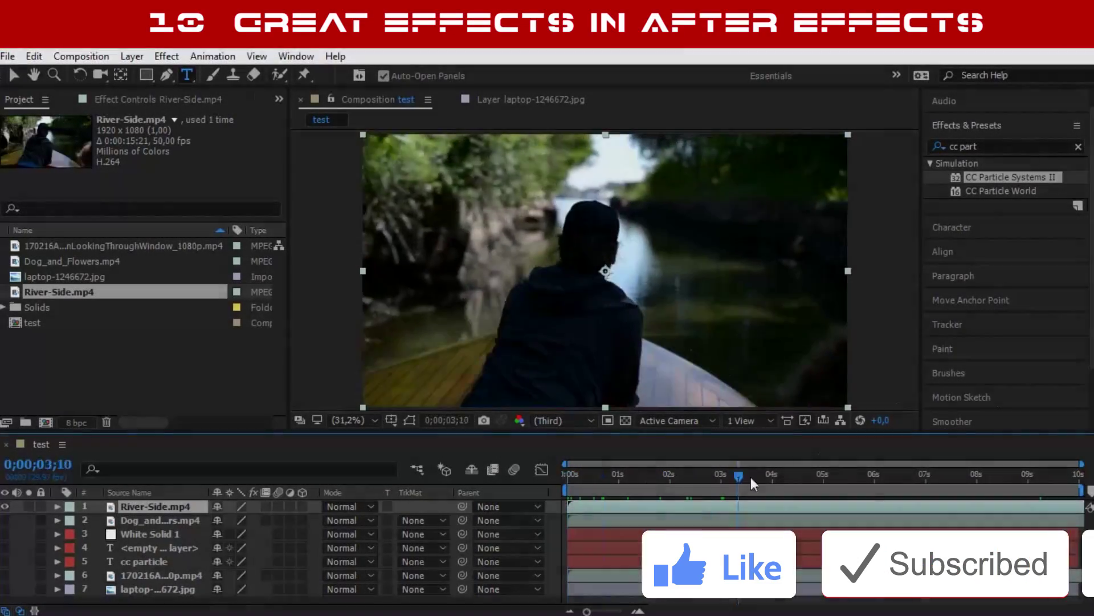
- Search effects for 'camera' and apply 3D Camera Tracker to River-Side.mp4
left_click_drag(751, 477, 697, 515)
double_click(988, 146)
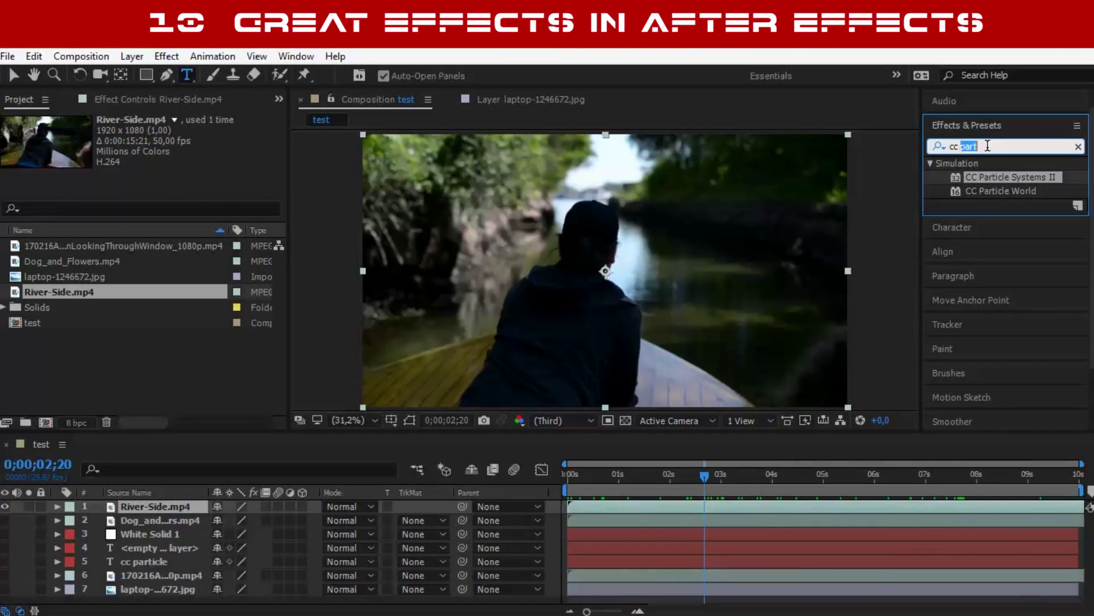
type("camera")
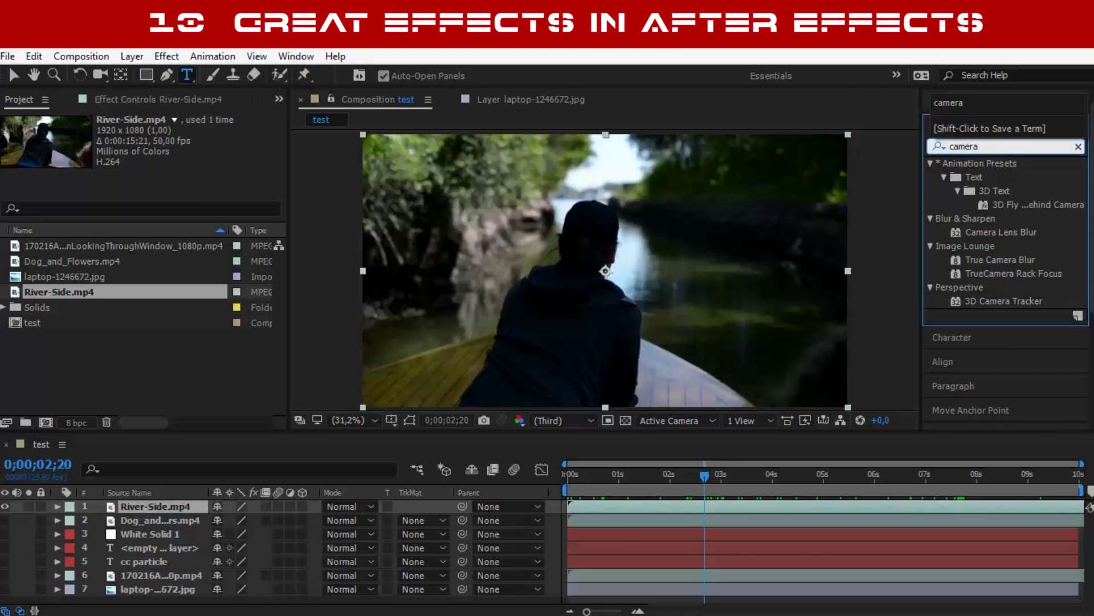
double_click(992, 246)
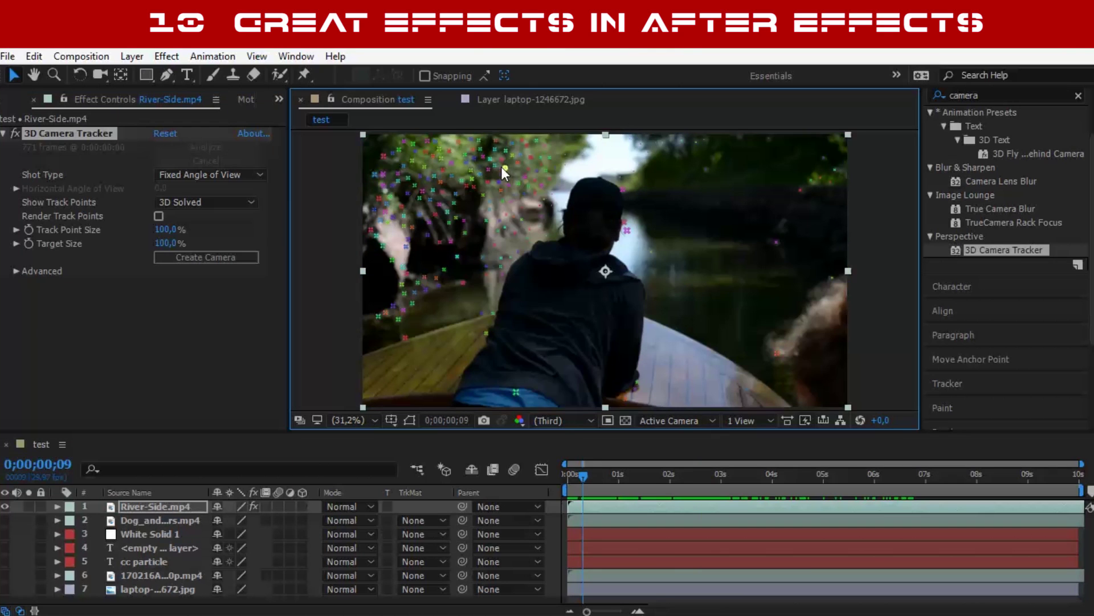
- Create a tracked text and camera at the chosen track points, typing 'easy motion'
right_click(460, 193)
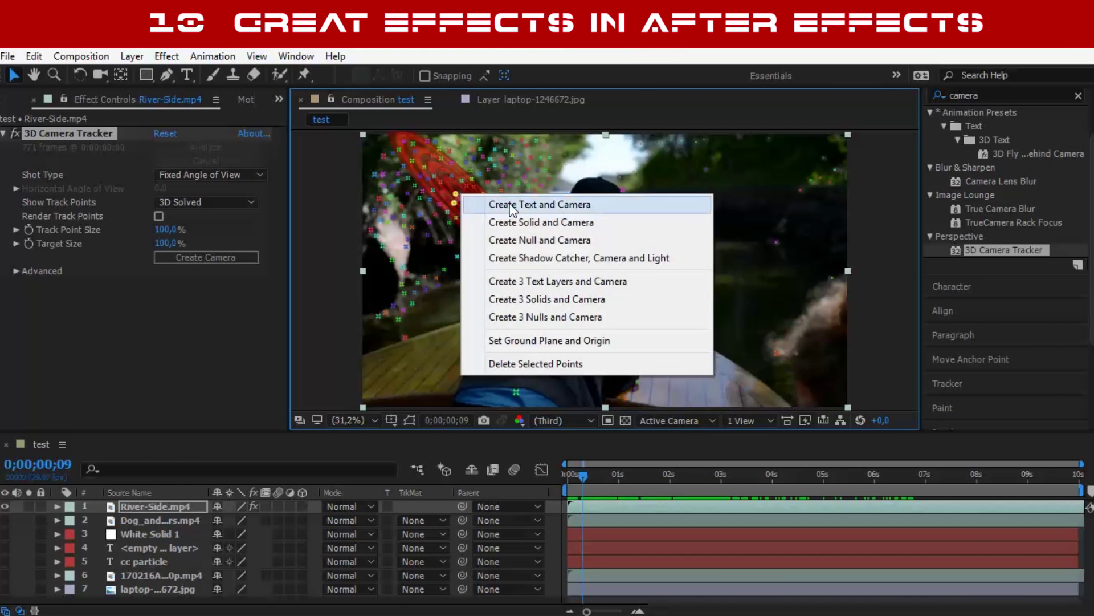
left_click(490, 203)
double_click(146, 507)
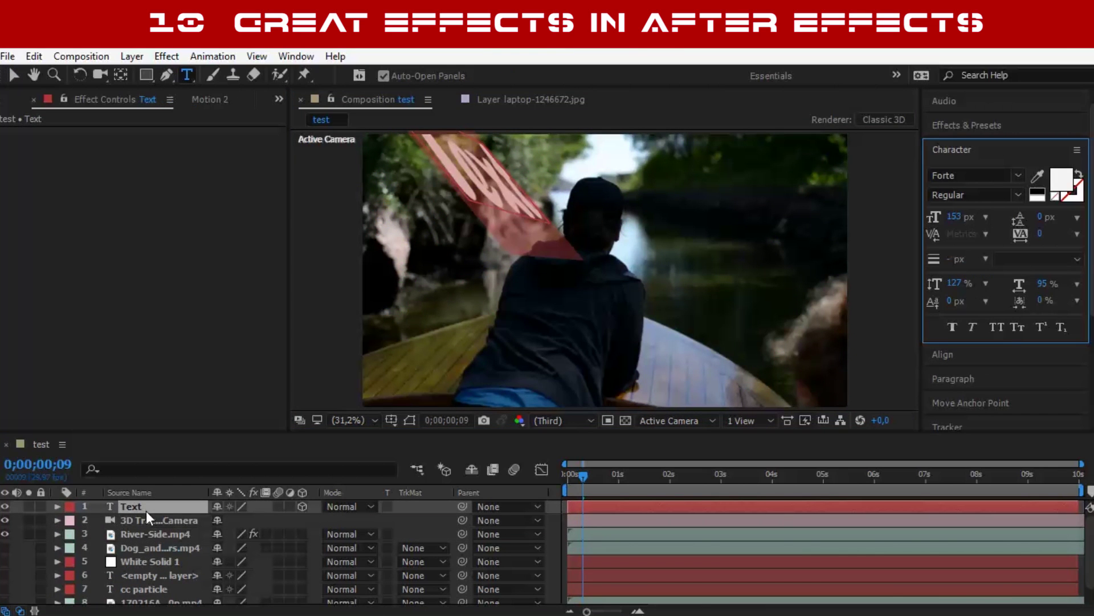
type("easy motion")
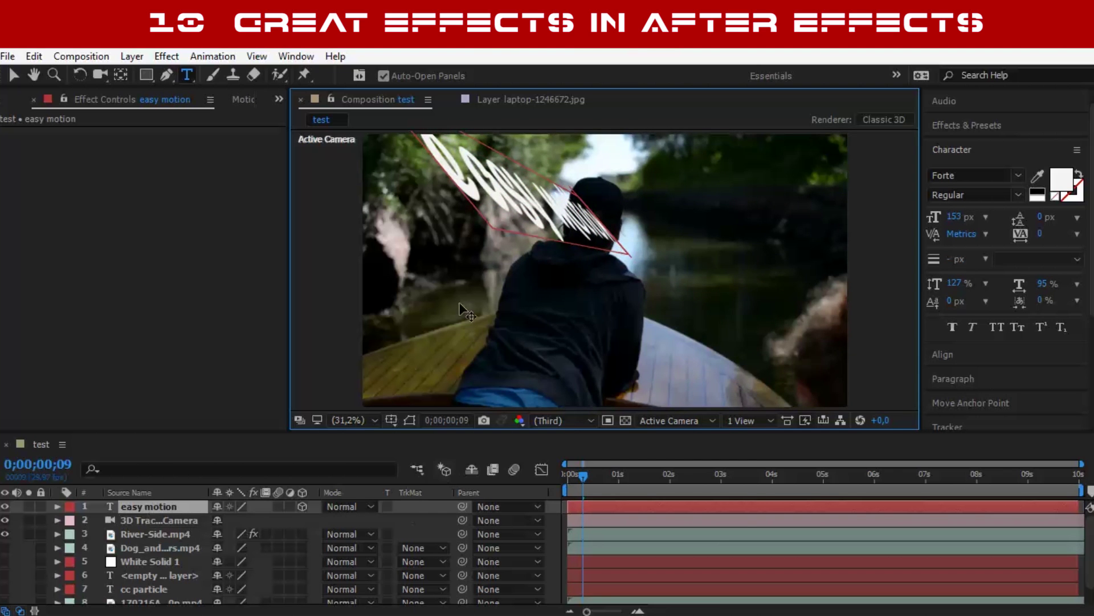
left_click_drag(583, 476, 634, 476)
- Size the text to 45 px, retype it as 'Easy motion', and tilt it upright
left_click_drag(953, 216, 882, 235)
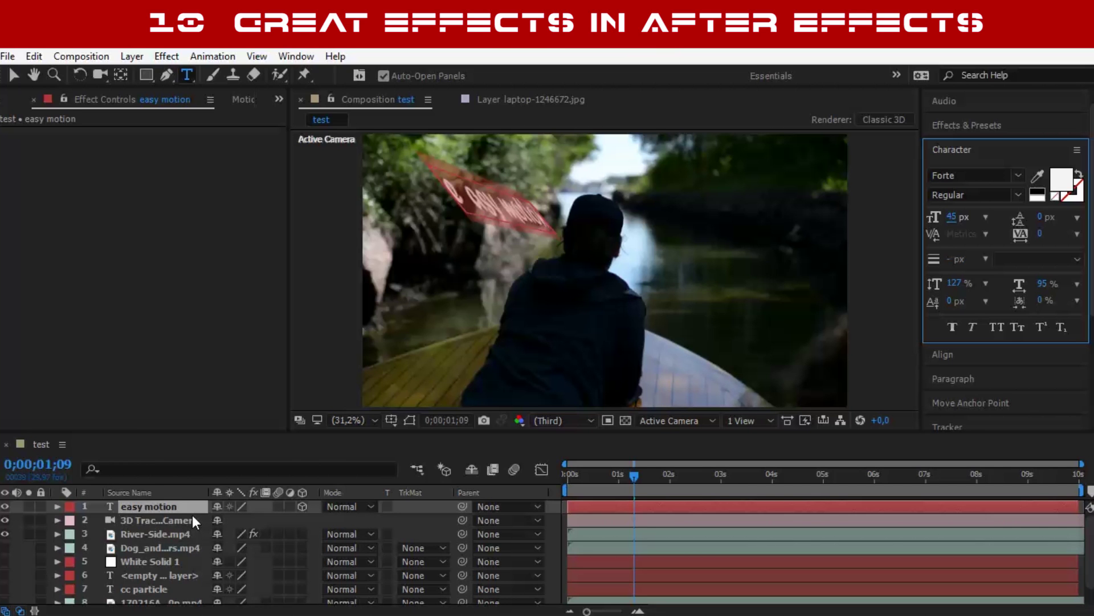
key("BackSpace")
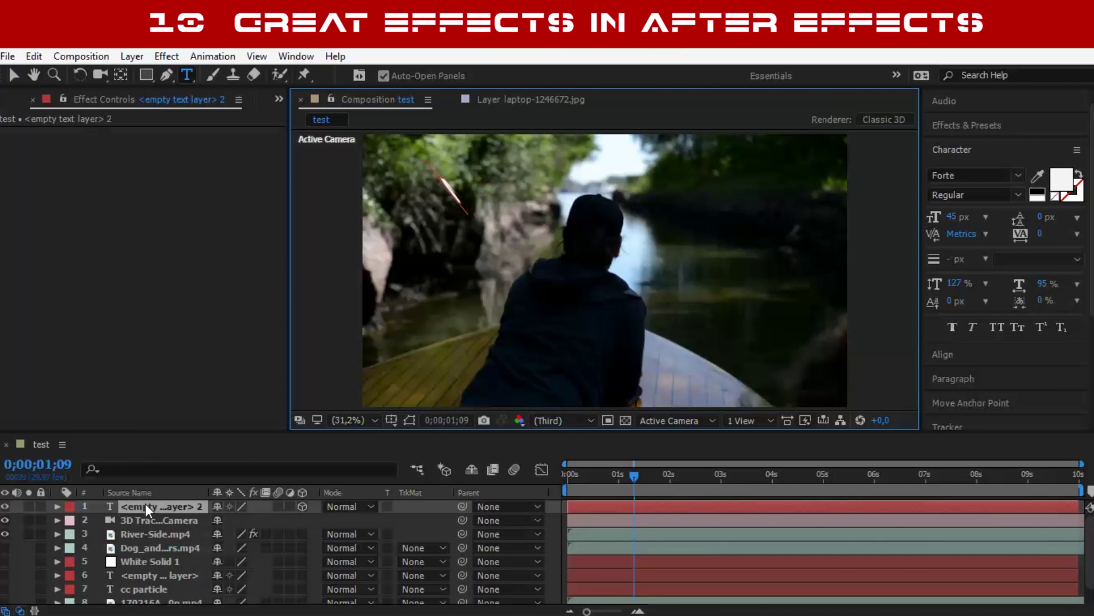
type("Easy motion")
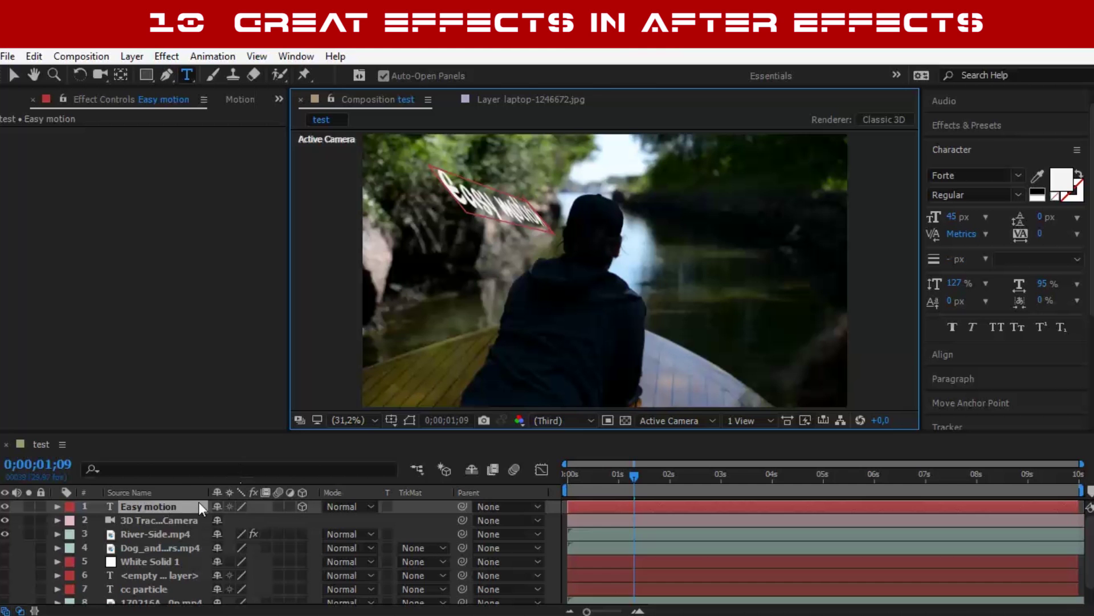
left_click(83, 507)
key("r")
left_click_drag(237, 534, 248, 554)
left_click_drag(634, 474, 695, 491)
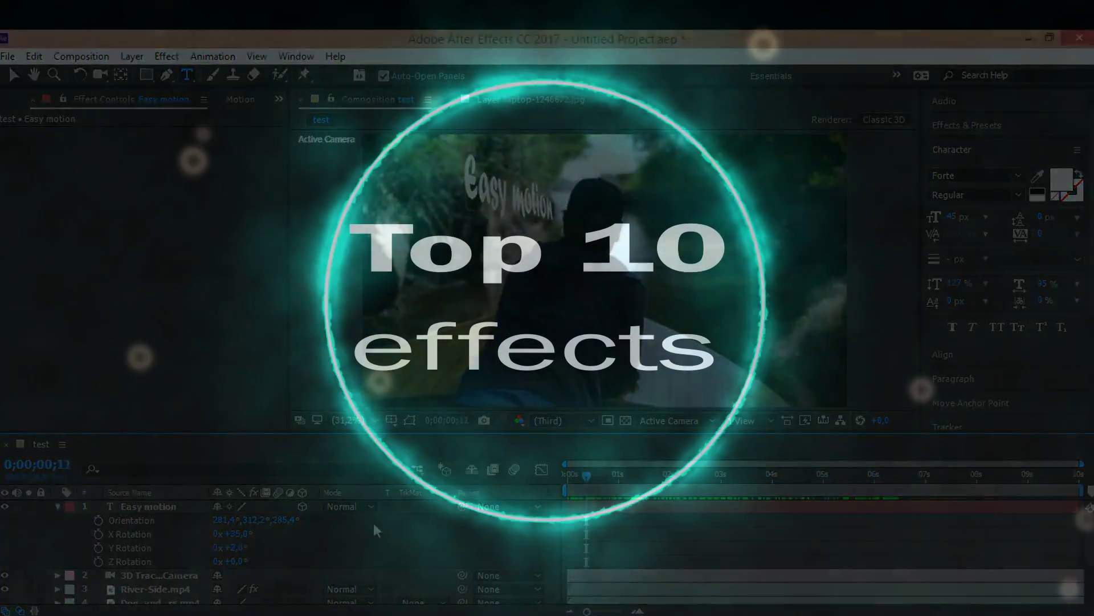